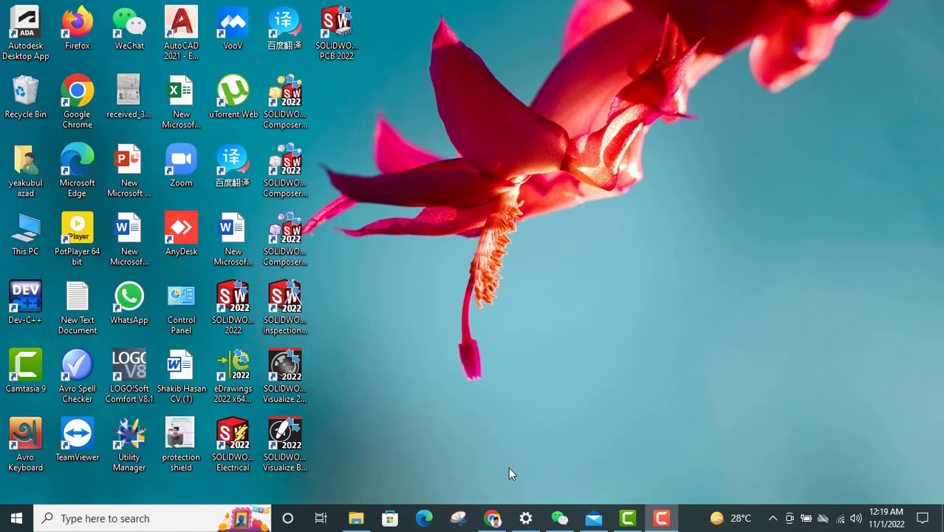
Step: Search Google for '3d experienceworld' in the browser's new tab and review the results
mouse_move(495, 519)
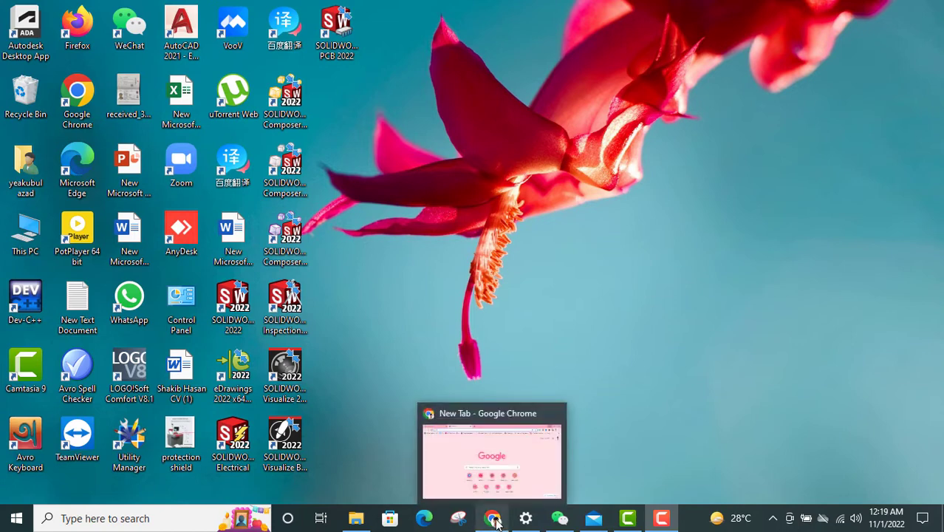
left_click(494, 519)
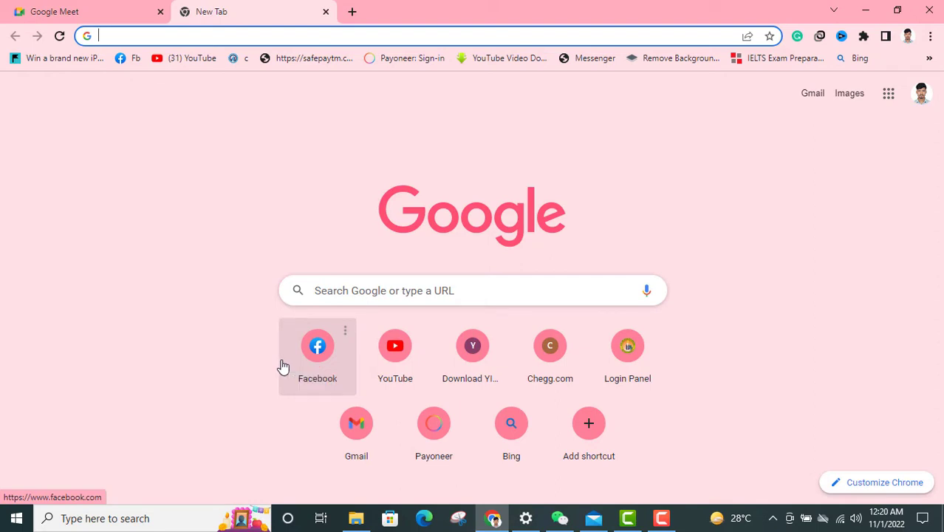
type("3d")
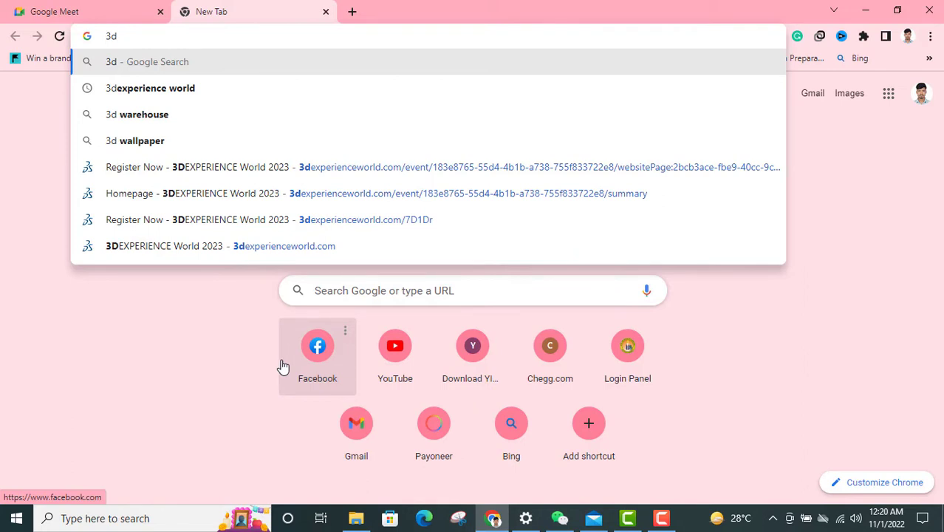
type(" experi")
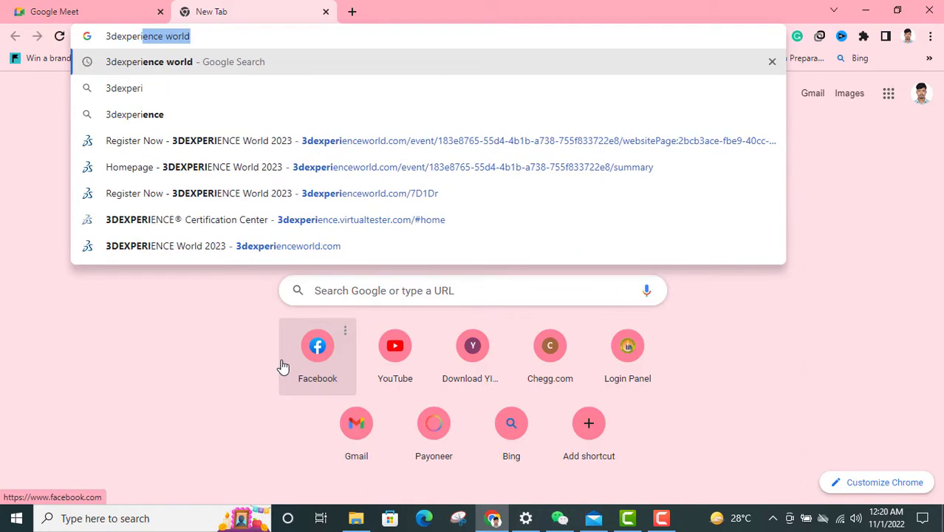
type("ence")
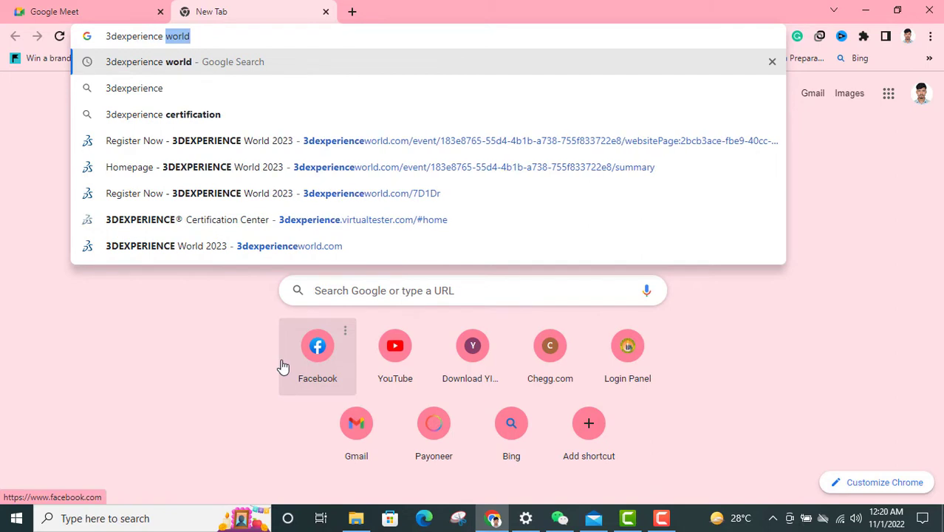
type("worl")
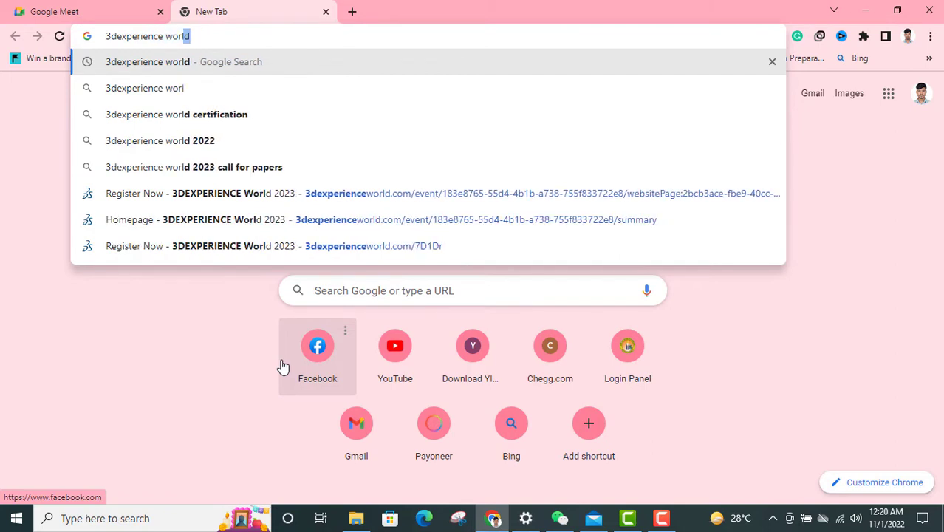
type("d")
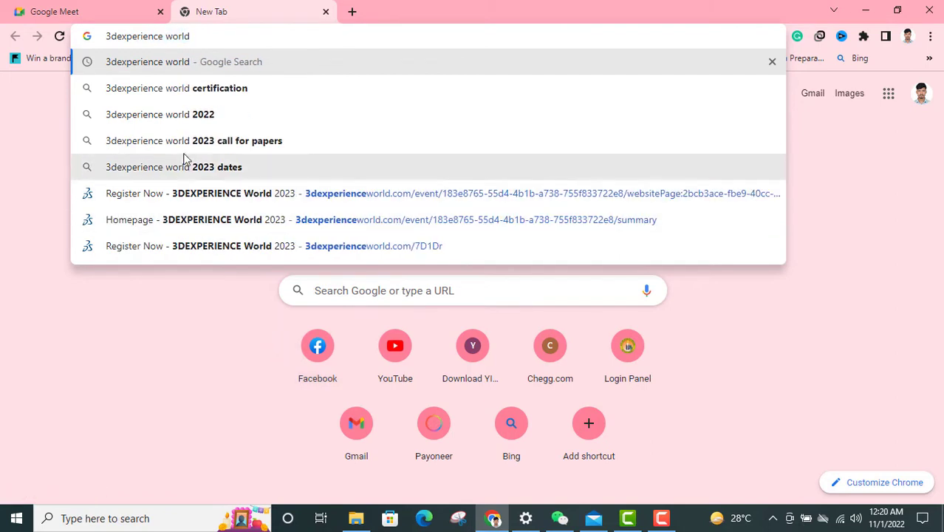
key("Return")
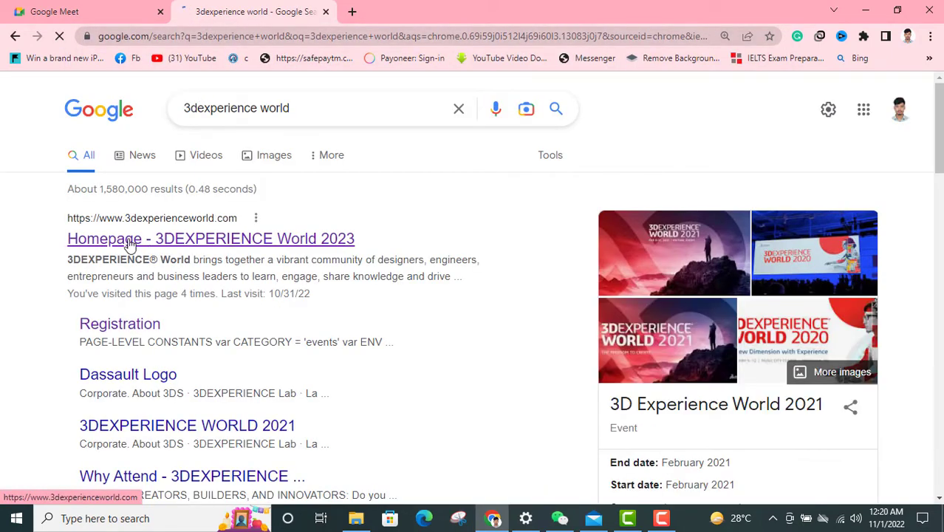
left_click(293, 251)
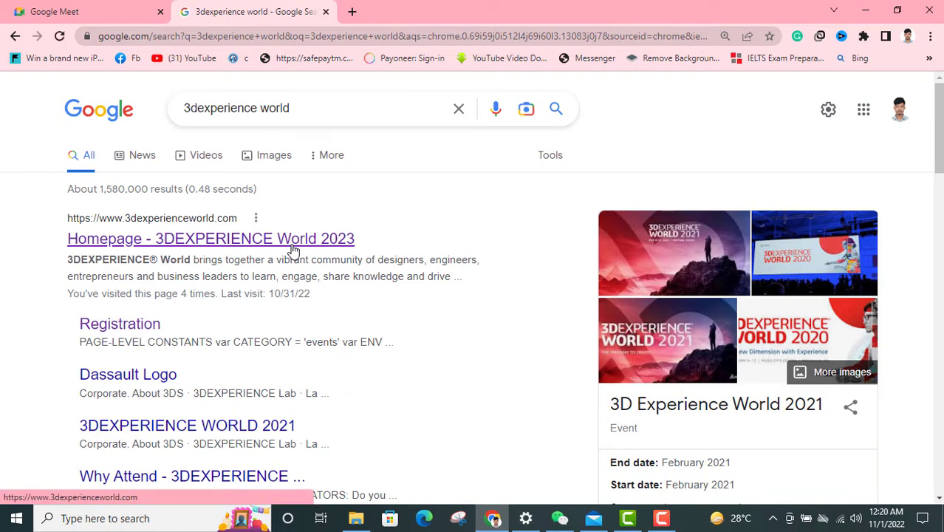
scroll(293, 251, "down", 1)
scroll(291, 248, "up", 1)
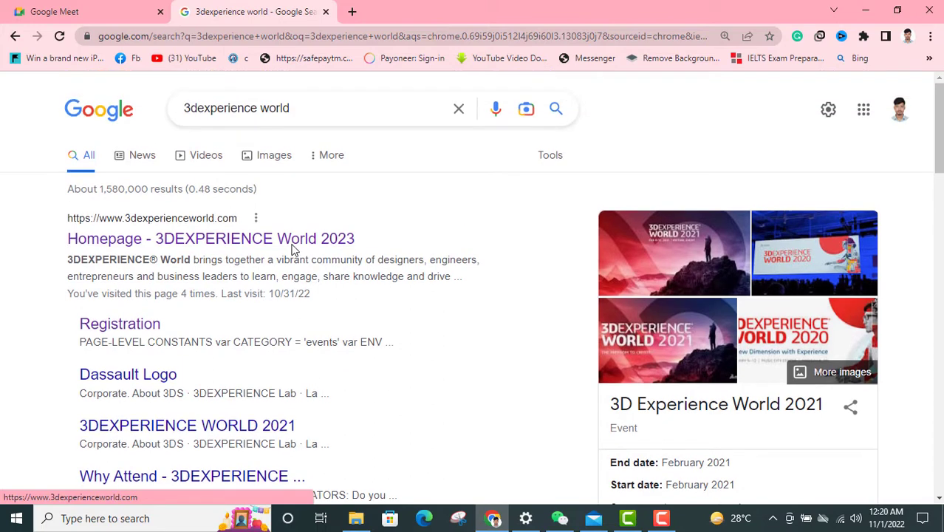
Step: Open the 3DEXPERIENCE World 2023 homepage result and scroll through the page
left_click(184, 242)
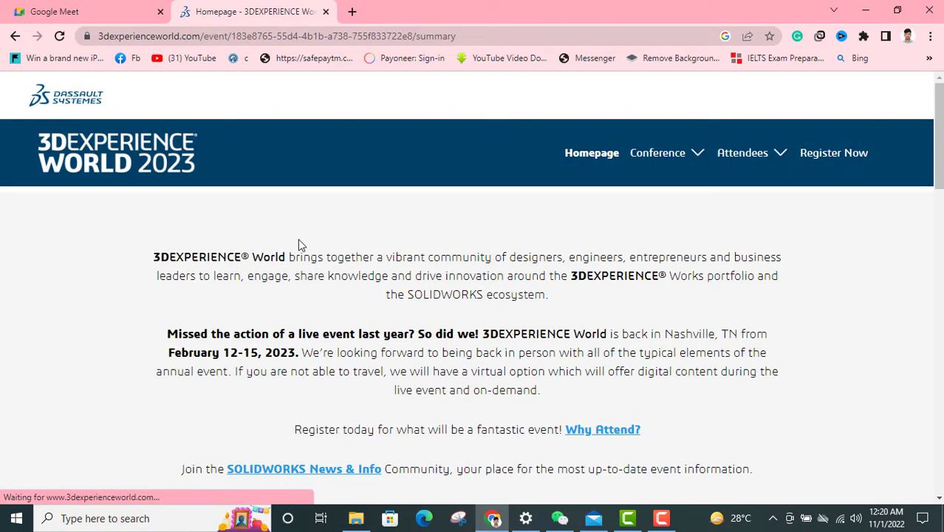
scroll(300, 246, "down", 1)
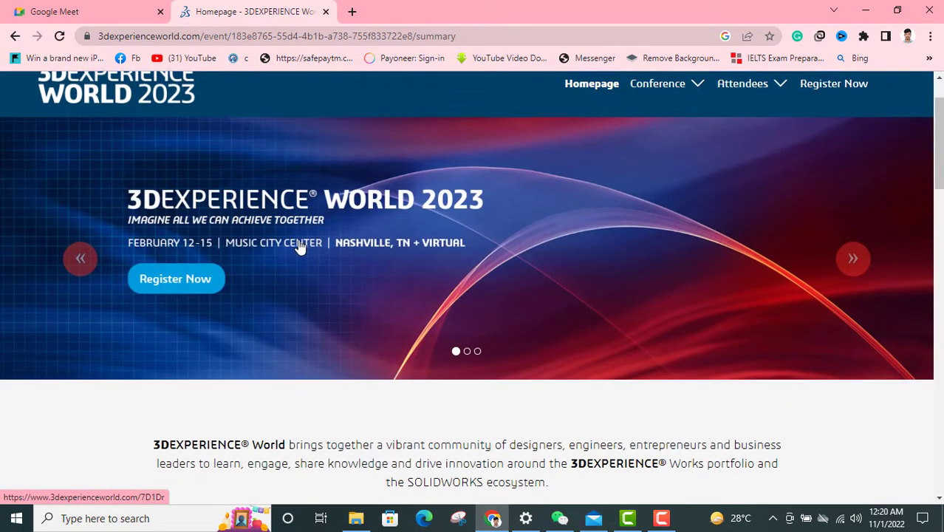
scroll(300, 246, "down", 1)
scroll(299, 246, "down", 1)
scroll(300, 246, "up", 2)
scroll(300, 246, "up", 1)
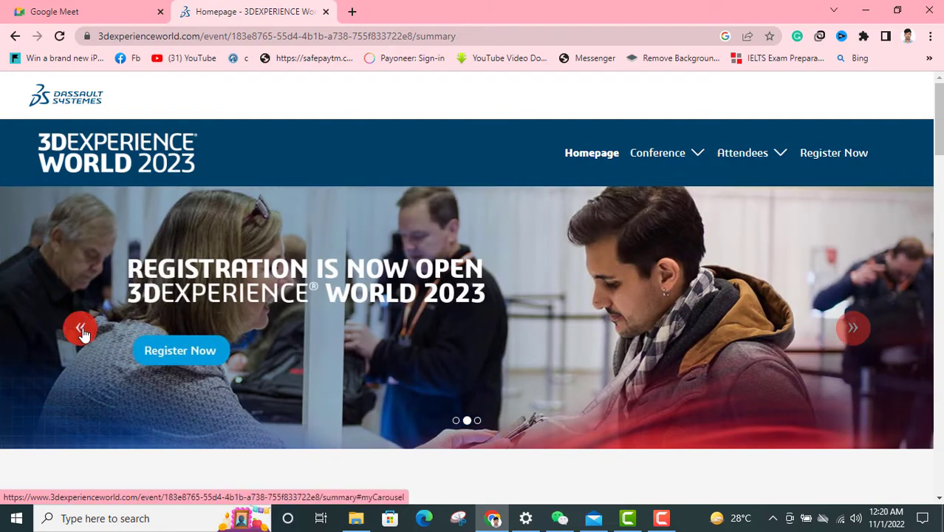
Step: Step the banner carousel back to the Registration Is Now Open slide
left_click(80, 329)
scroll(144, 310, "down", 1)
scroll(144, 310, "down", 1)
scroll(145, 310, "down", 1)
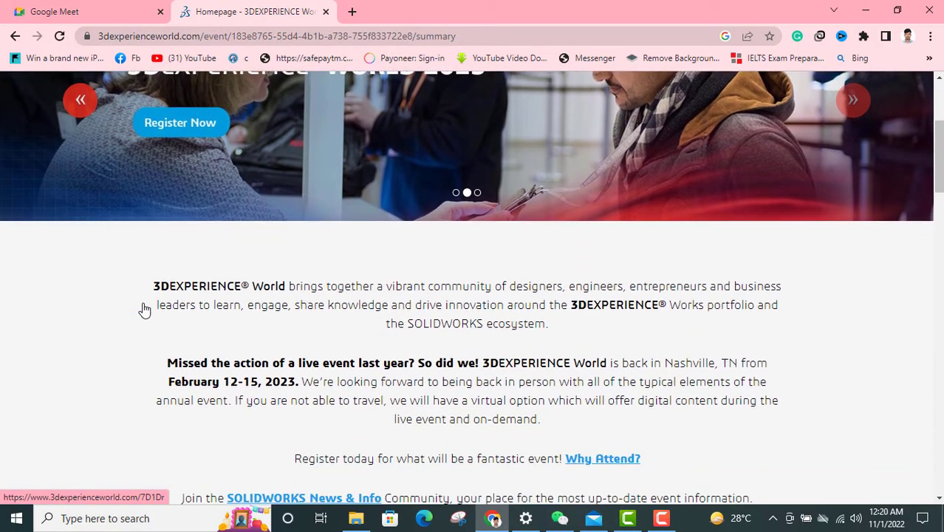
scroll(145, 310, "down", 4)
scroll(145, 308, "up", 3)
scroll(144, 308, "up", 1)
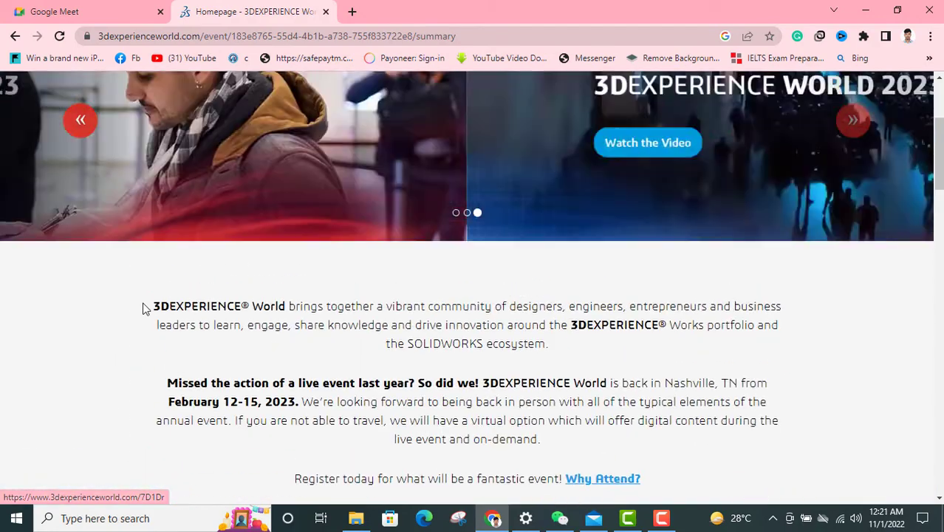
scroll(145, 309, "up", 3)
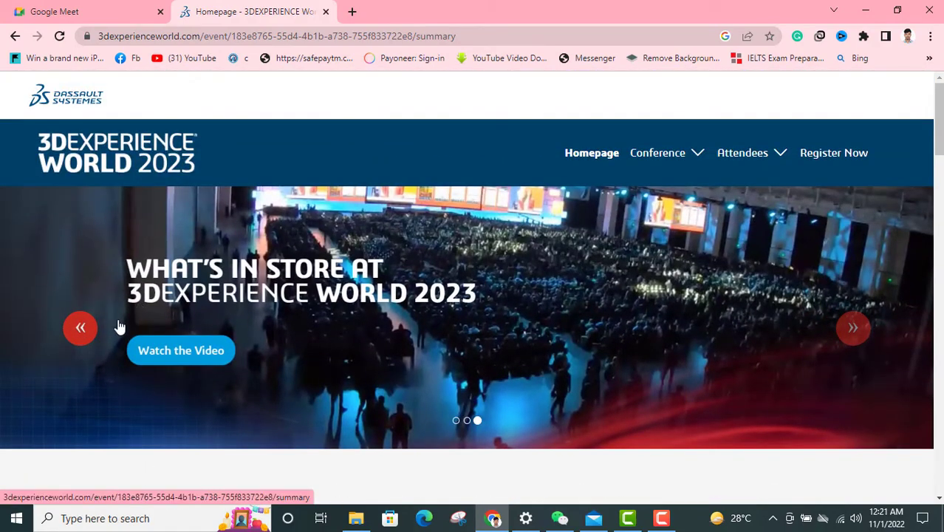
left_click(92, 331)
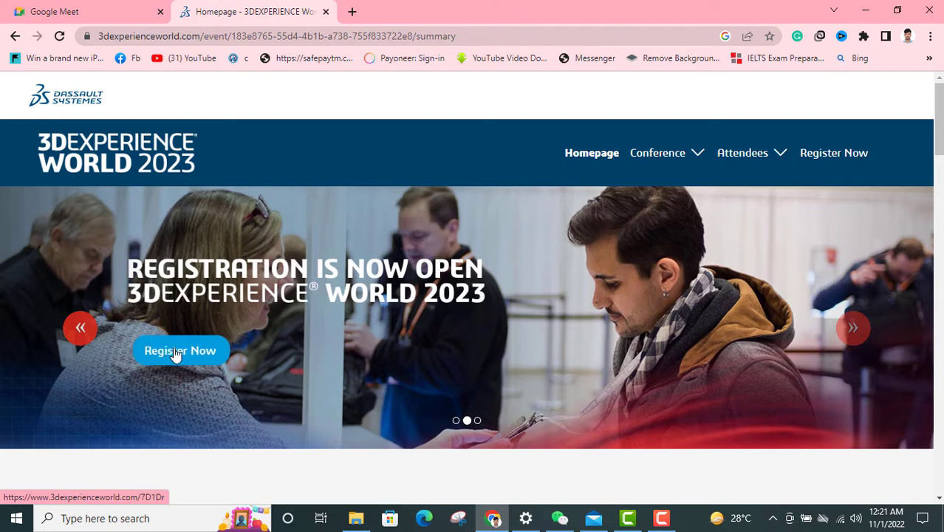
Step: Open the Register Now page and scroll down through the In Person Packages pricing table
left_click(200, 358)
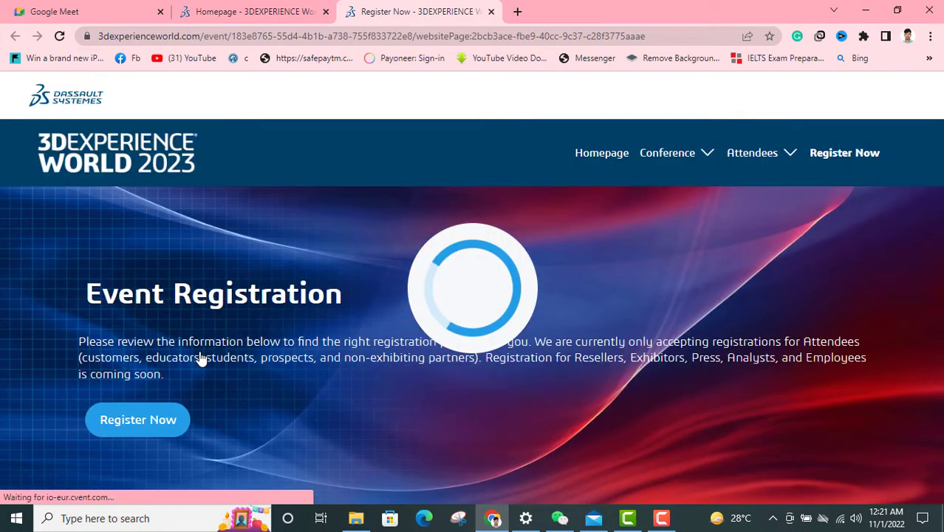
scroll(211, 354, "down", 2)
scroll(219, 350, "down", 2)
scroll(221, 356, "down", 2)
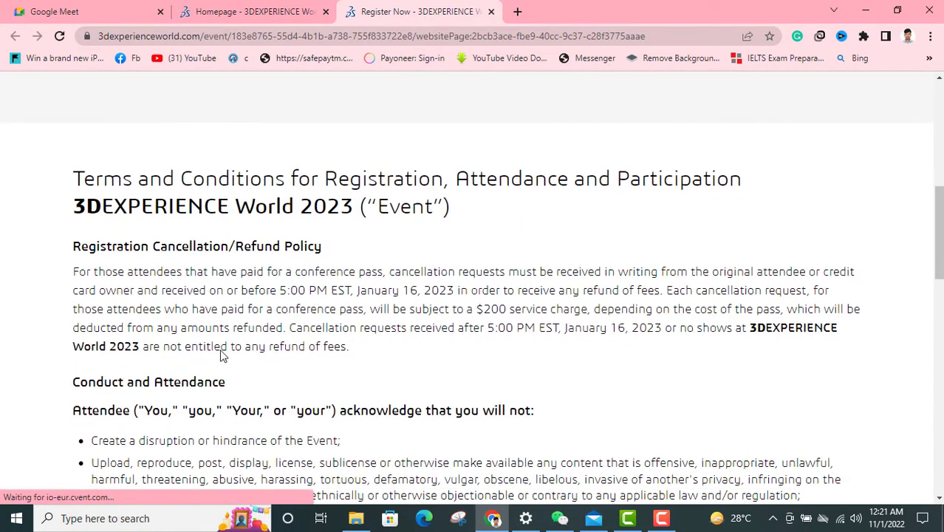
scroll(222, 355, "down", 2)
scroll(220, 352, "down", 2)
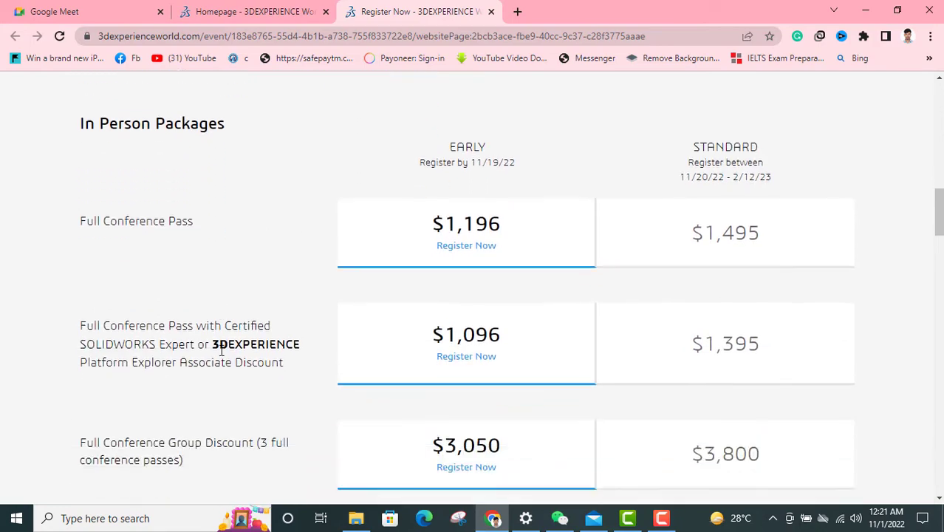
scroll(221, 352, "down", 2)
scroll(221, 351, "down", 2)
scroll(221, 353, "down", 1)
scroll(223, 358, "down", 2)
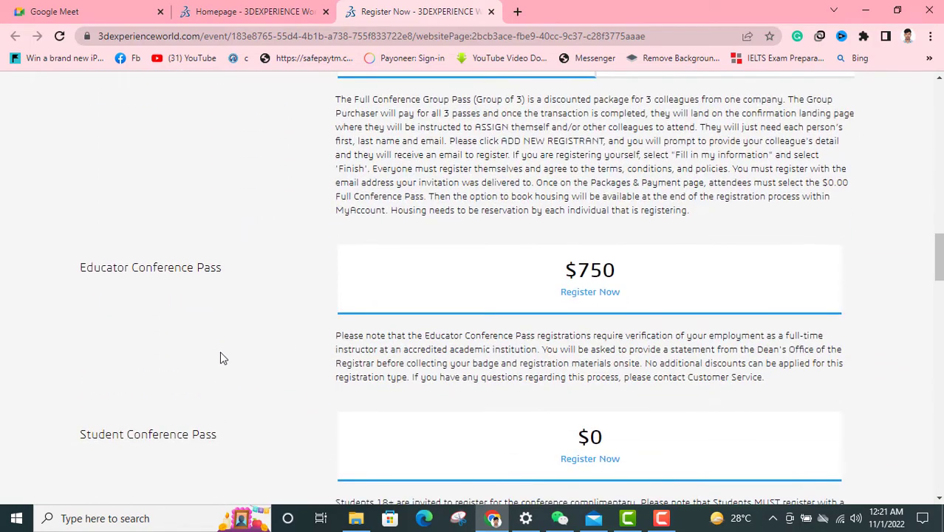
scroll(220, 352, "down", 3)
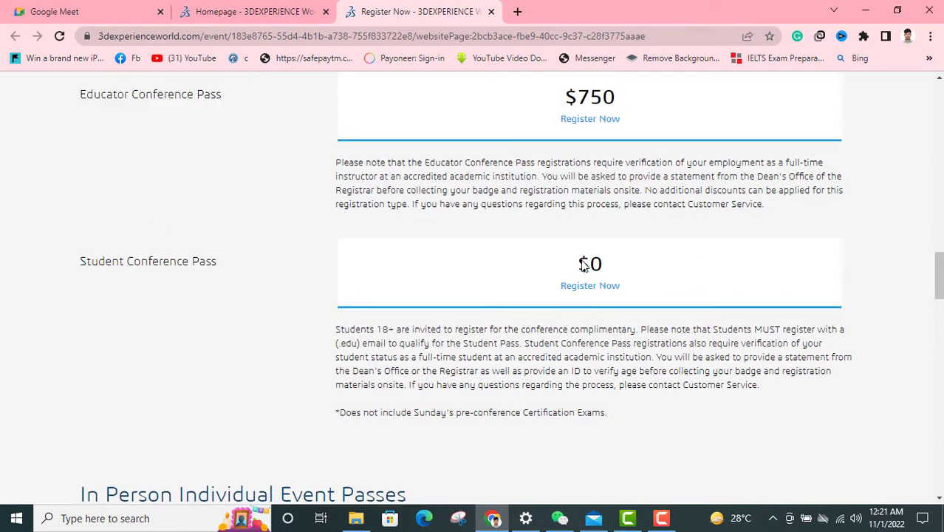
Step: Scroll back up to the IN PERSON/VIRTUAL pass tabs
scroll(581, 265, "up", 3)
scroll(517, 310, "up", 4)
scroll(478, 340, "up", 4)
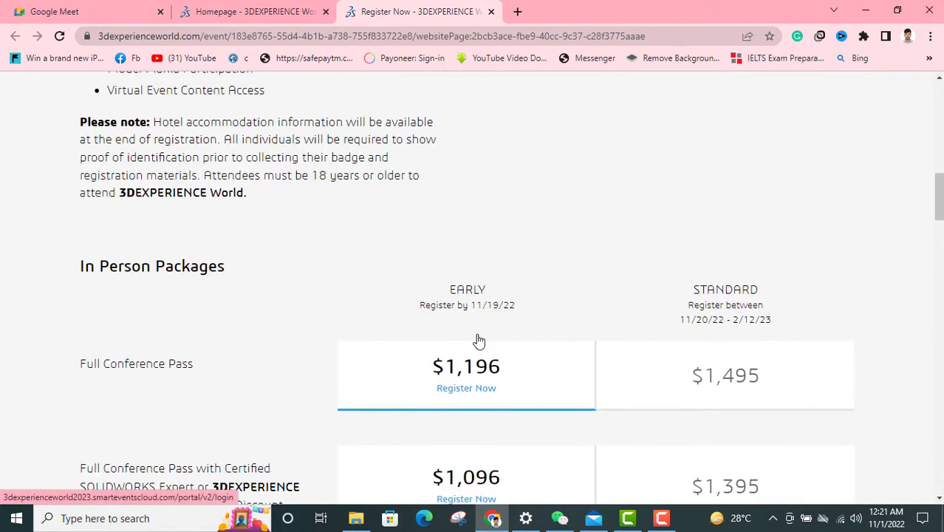
scroll(476, 337, "up", 5)
scroll(476, 337, "up", 3)
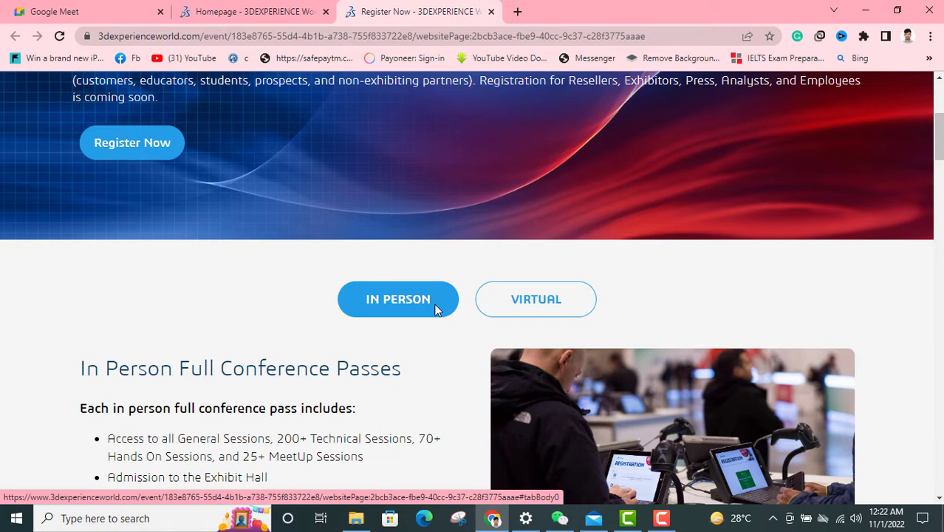
scroll(269, 367, "down", 2)
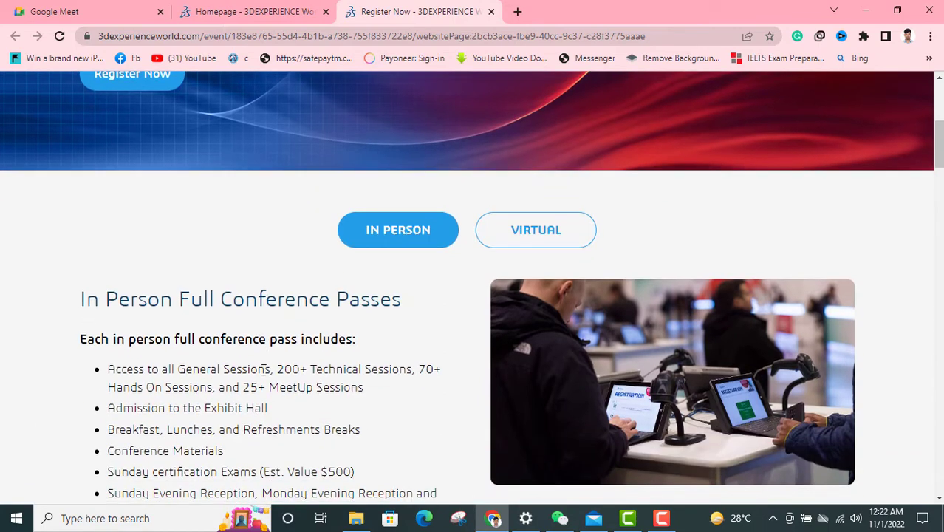
scroll(264, 370, "down", 1)
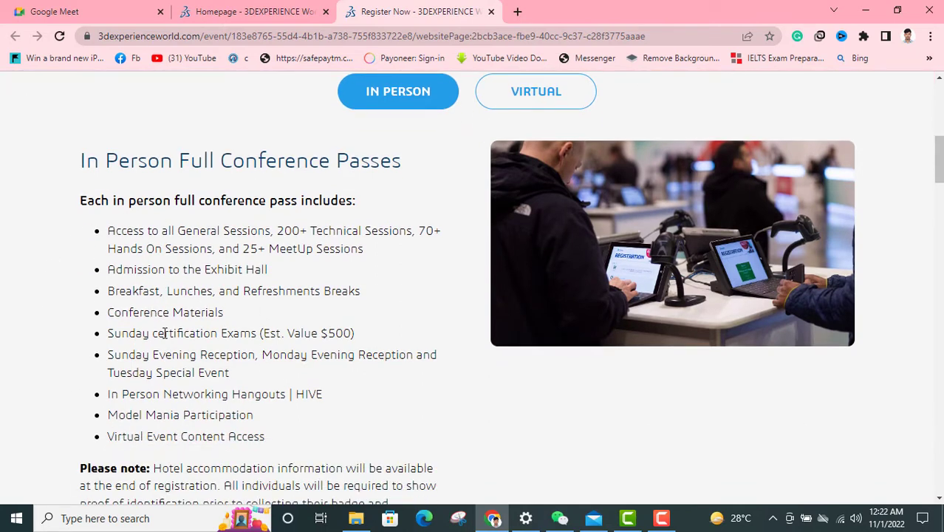
scroll(164, 333, "up", 2)
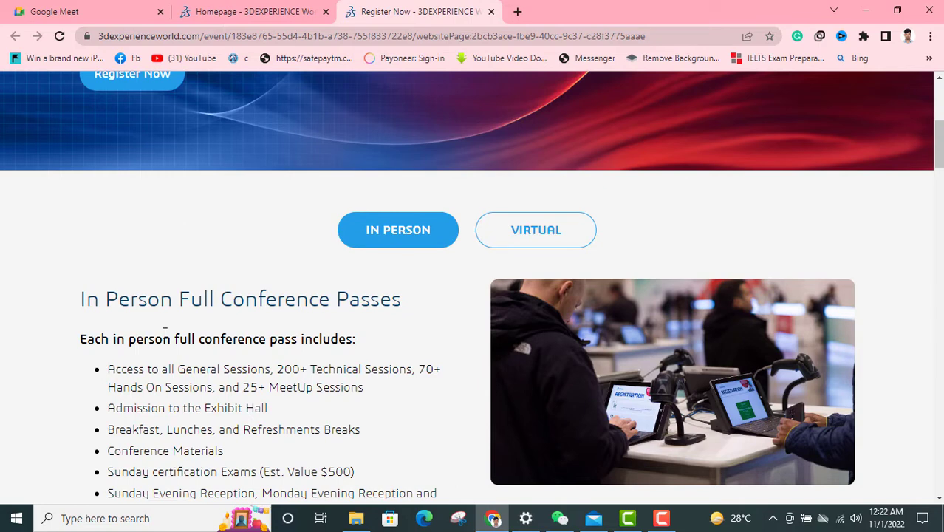
scroll(164, 332, "up", 1)
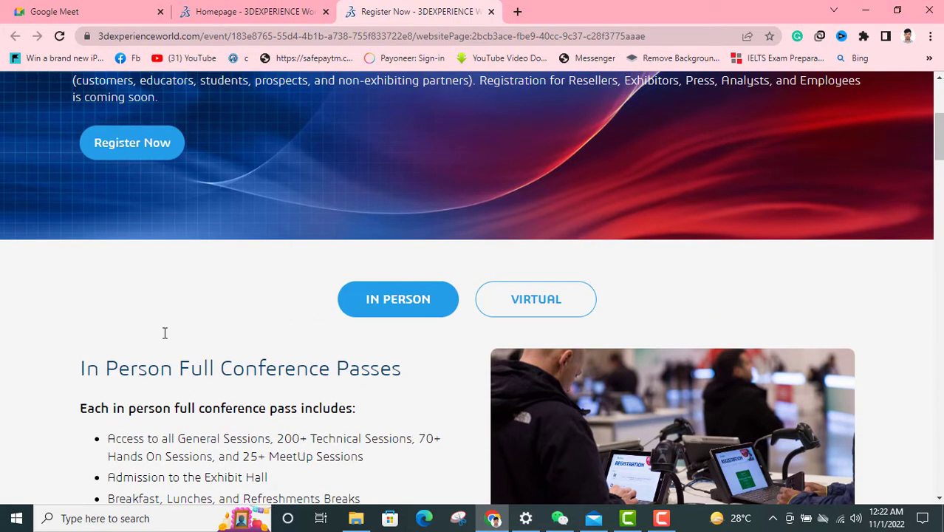
left_click(519, 305)
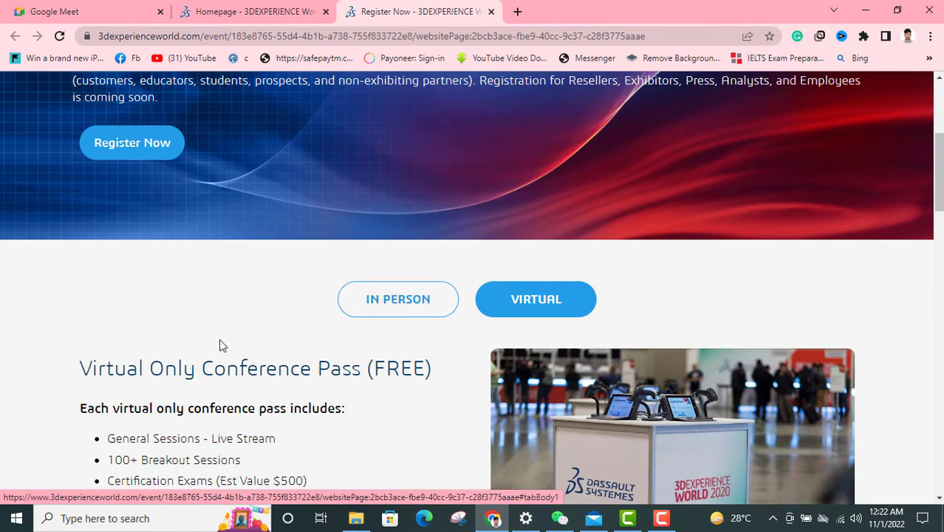
scroll(220, 338, "down", 1)
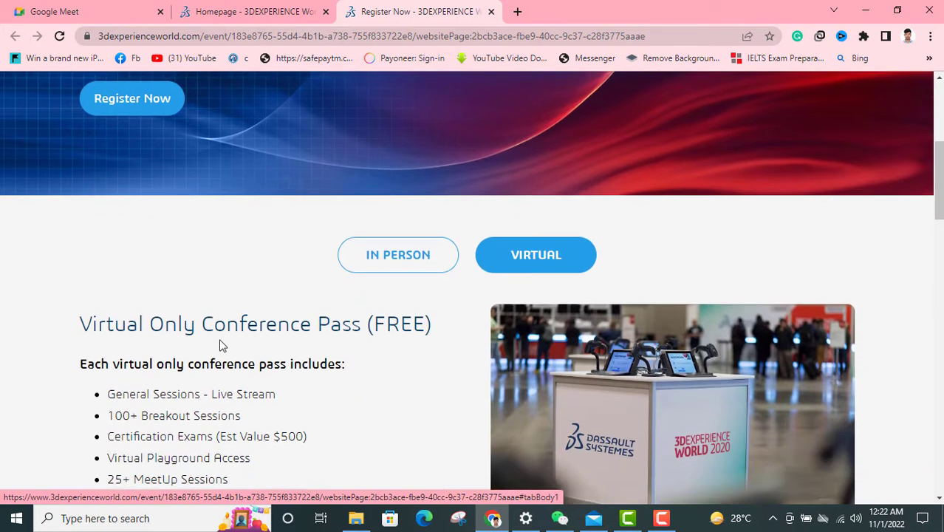
scroll(220, 338, "down", 2)
scroll(219, 339, "down", 2)
scroll(220, 339, "down", 1)
scroll(220, 338, "up", 3)
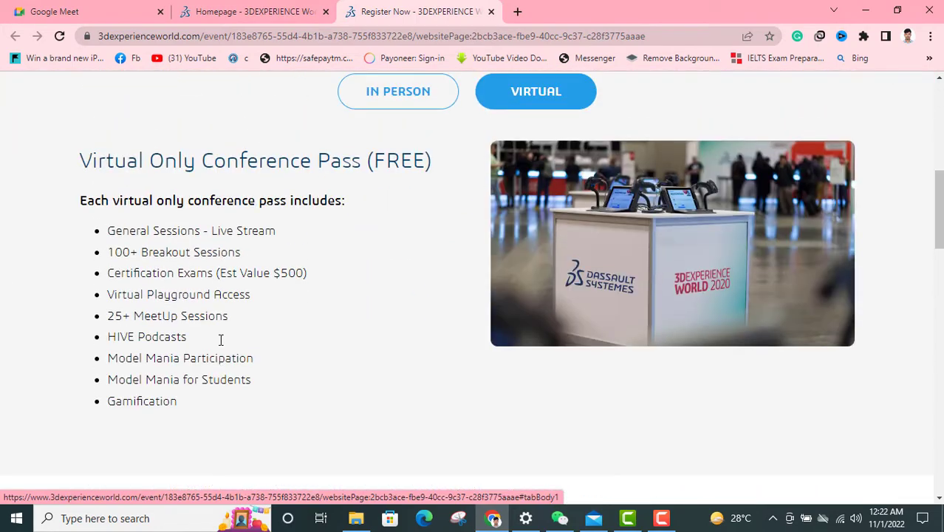
scroll(280, 331, "up", 3)
scroll(208, 322, "down", 1)
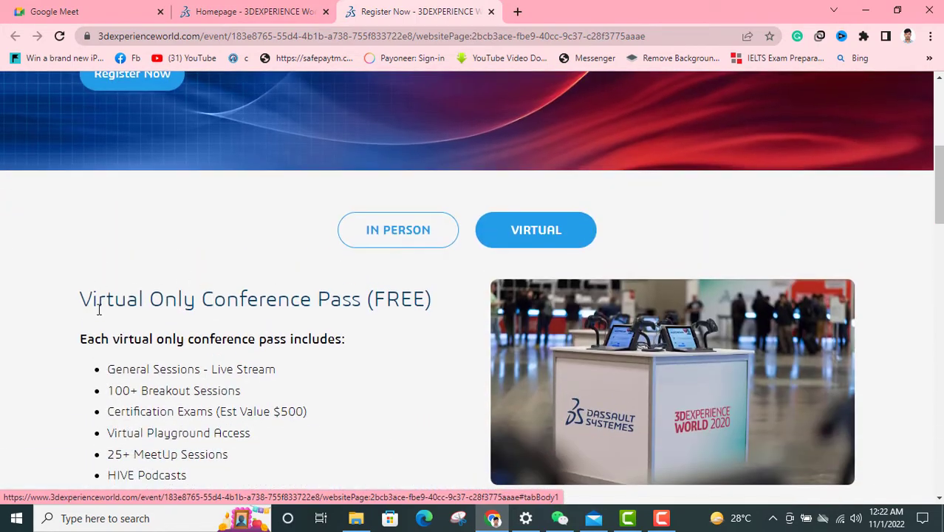
scroll(201, 331, "down", 2)
scroll(197, 330, "down", 3)
scroll(197, 330, "down", 1)
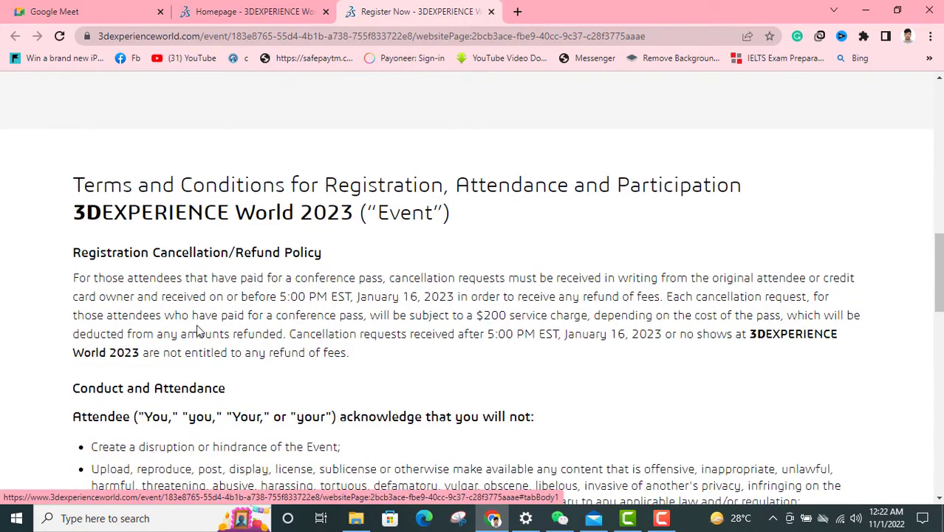
scroll(198, 330, "down", 3)
scroll(198, 330, "down", 5)
scroll(197, 330, "down", 5)
scroll(198, 330, "up", 1)
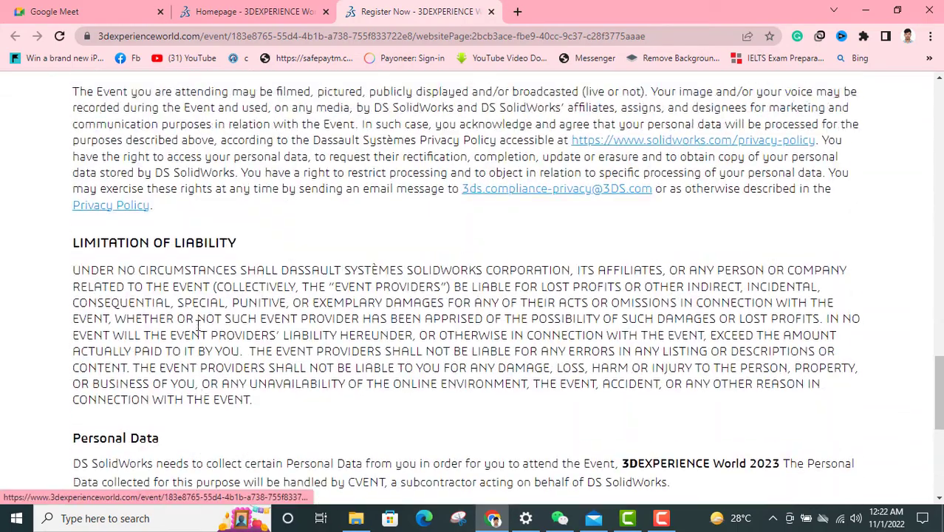
scroll(197, 331, "up", 5)
scroll(198, 329, "up", 5)
scroll(198, 325, "up", 3)
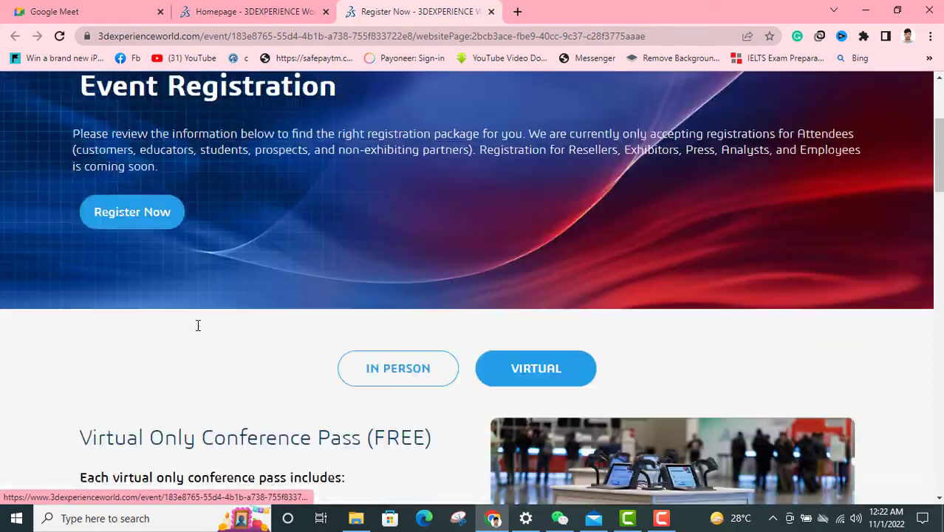
Step: Open the Account Login page from Register Now and scroll to the Create Account section
left_click(132, 227)
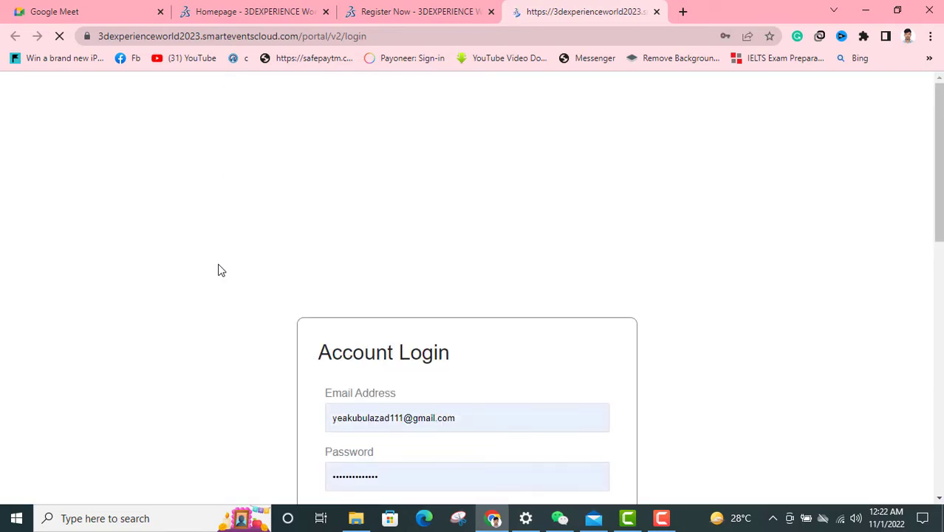
scroll(287, 257, "down", 4)
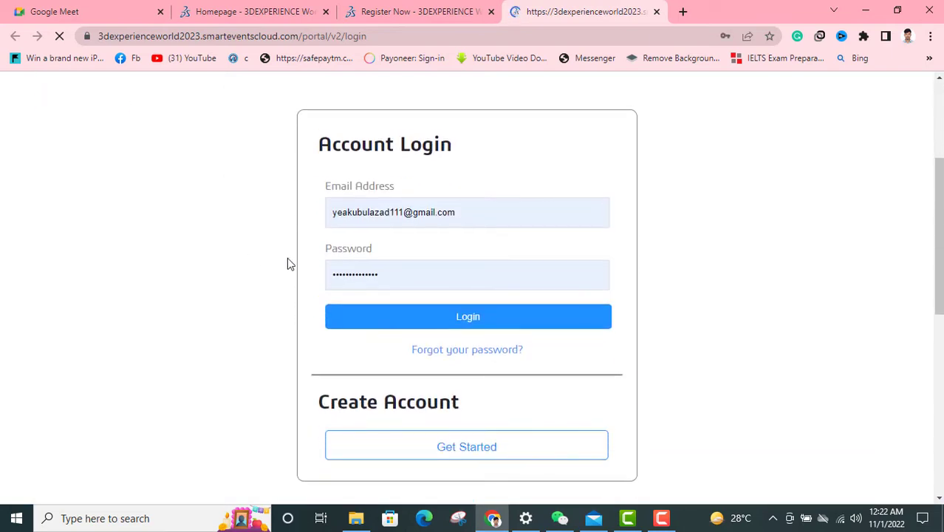
scroll(286, 264, "down", 2)
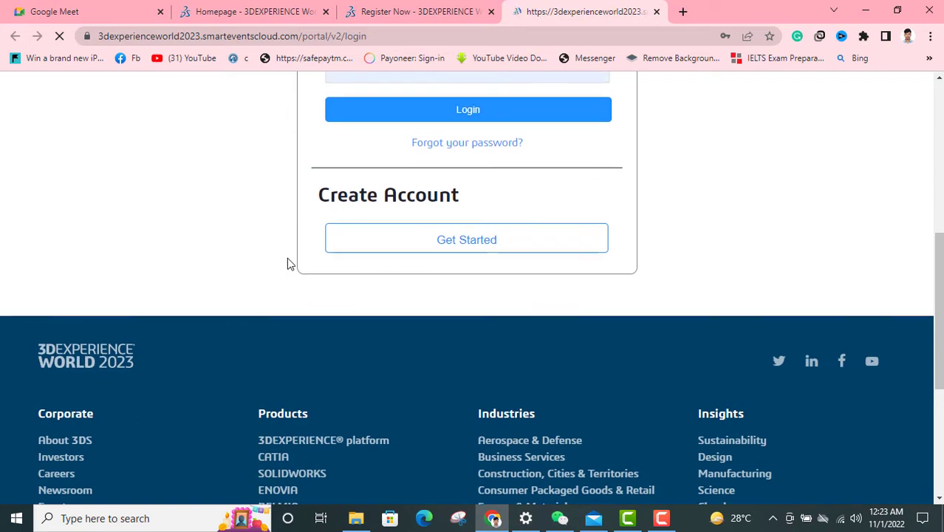
scroll(287, 264, "up", 2)
scroll(289, 264, "up", 2)
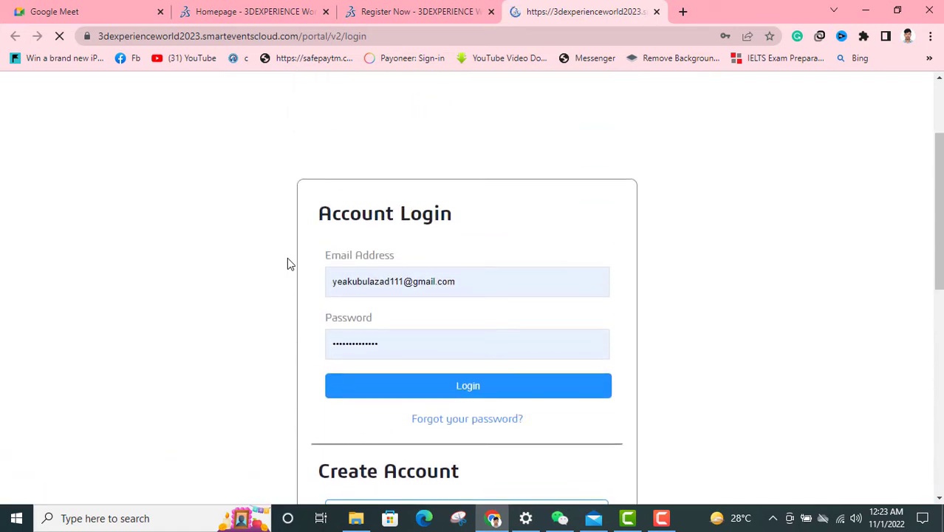
scroll(288, 262, "down", 3)
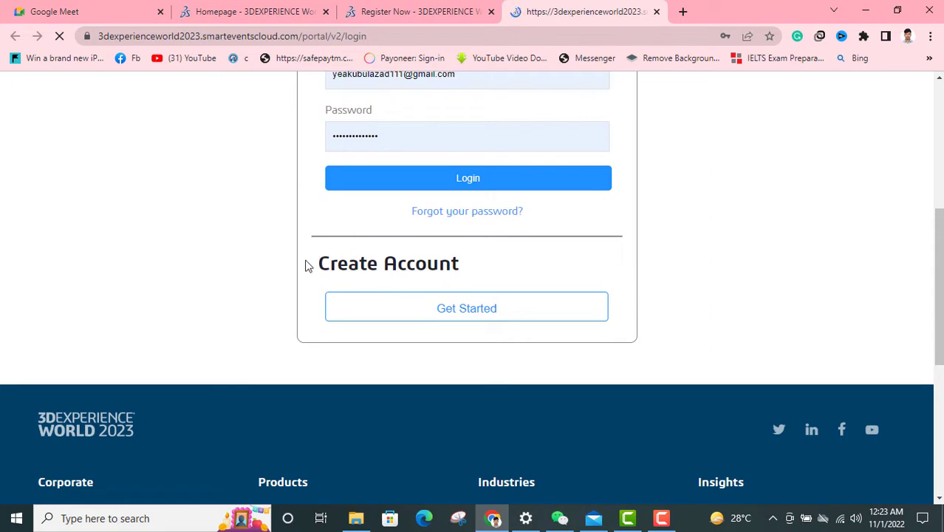
Step: Start a new attendee account with Get Started and look over the Contact Information fields
left_click(455, 322)
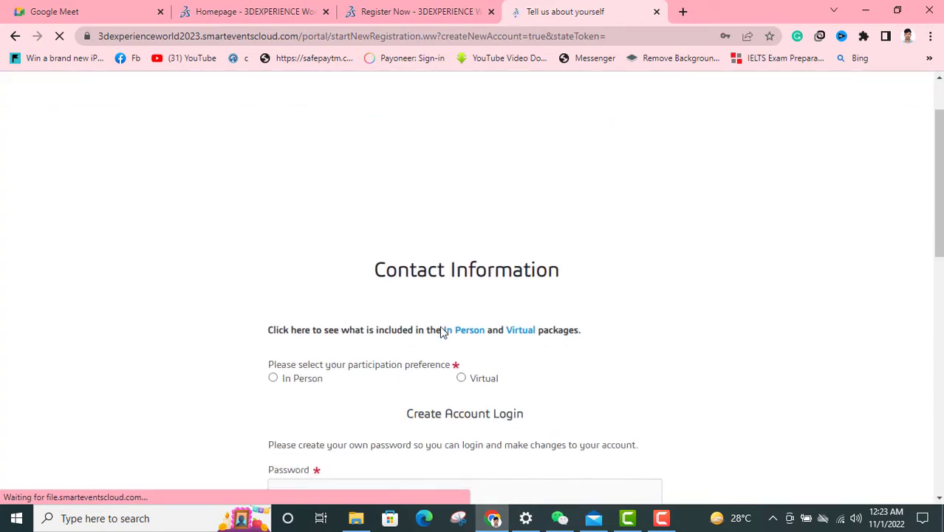
scroll(441, 331, "down", 2)
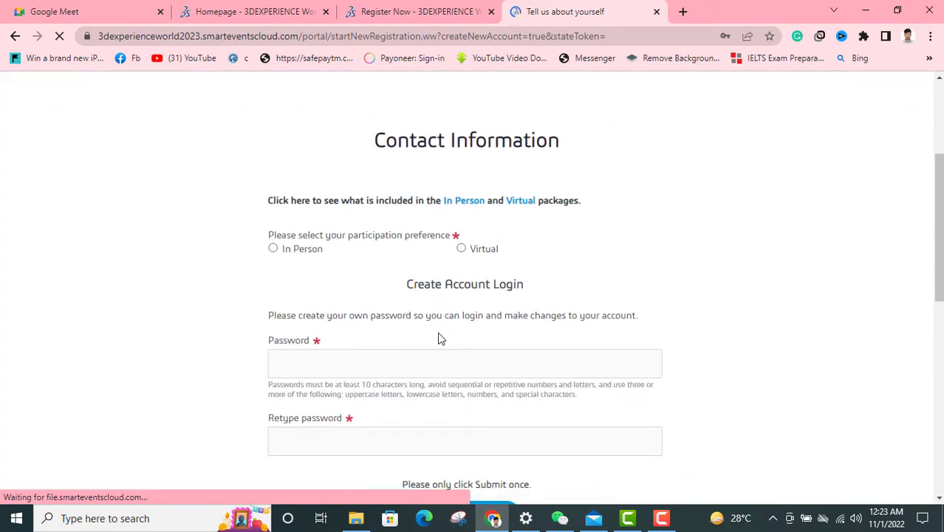
scroll(441, 331, "down", 3)
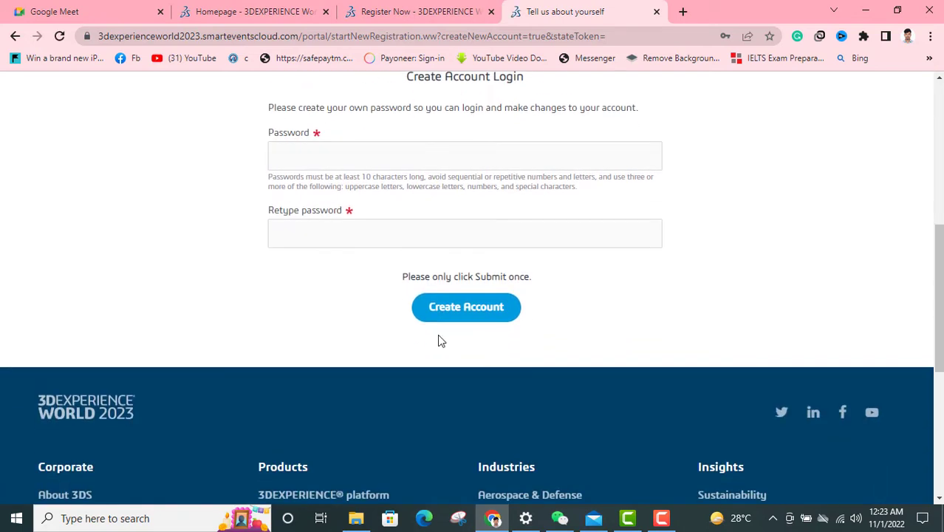
scroll(441, 340, "up", 1)
scroll(441, 340, "up", 2)
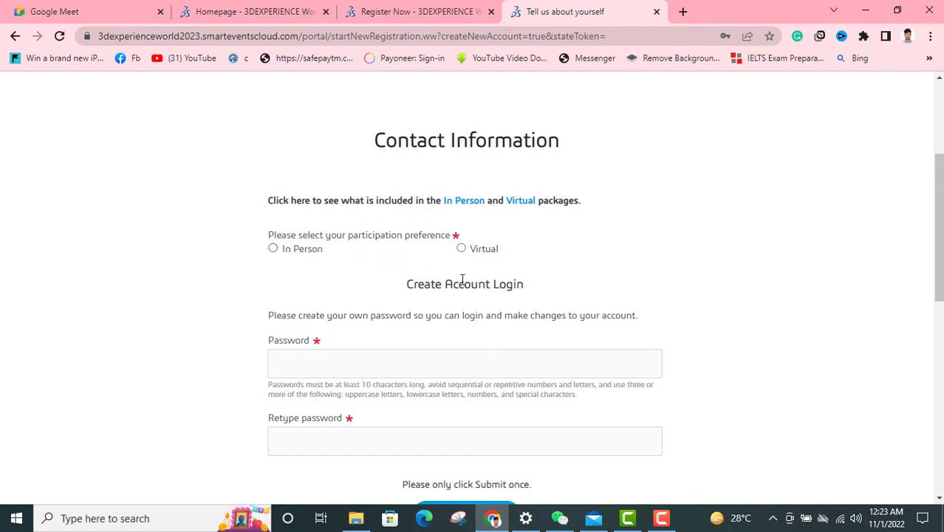
Step: Select Virtual as participation preference and type the attendee's first and last names
left_click(461, 250)
scroll(393, 275, "down", 1)
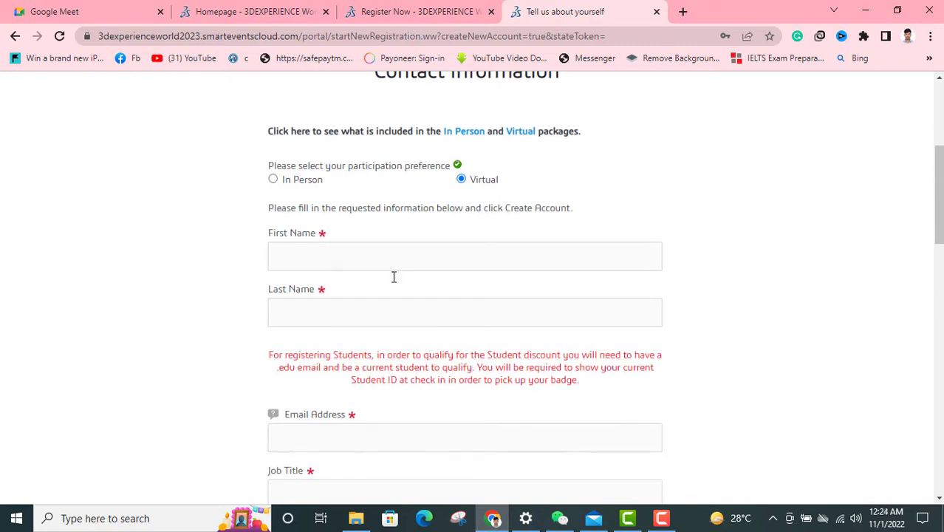
left_click(354, 260)
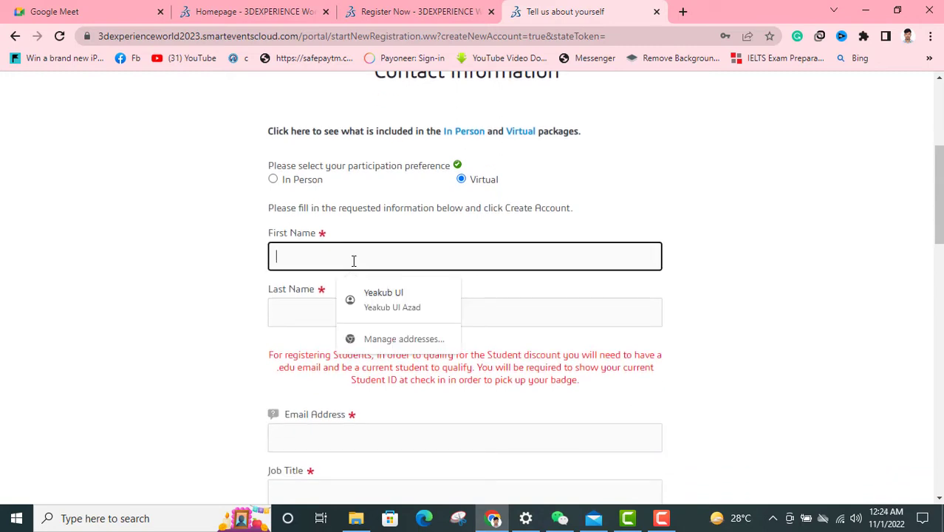
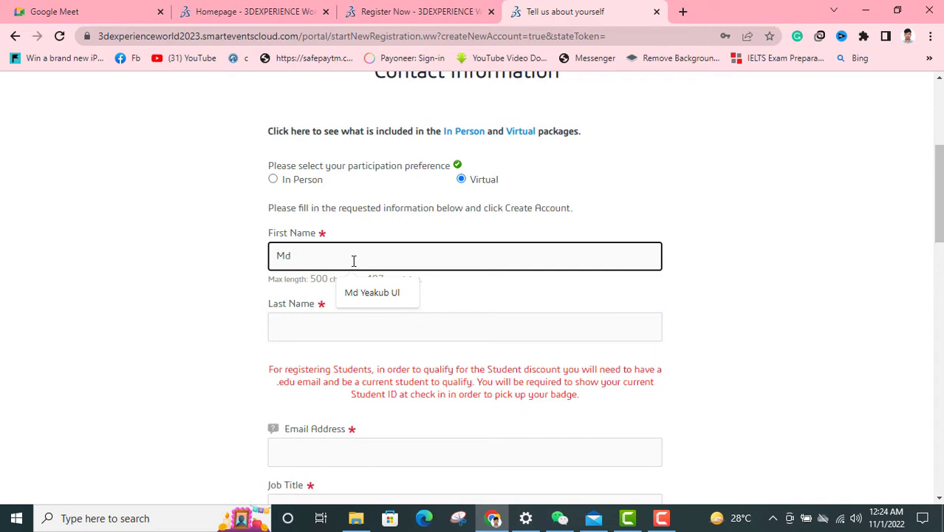
left_click(364, 327)
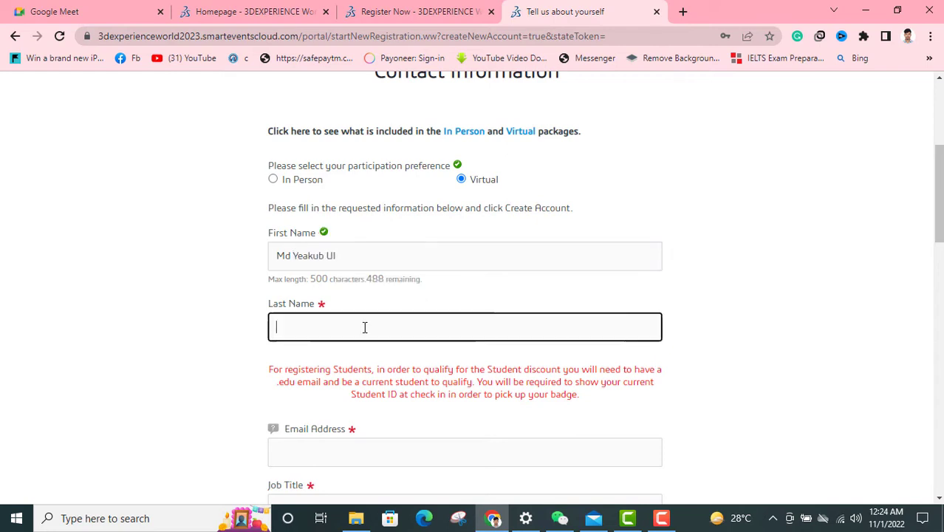
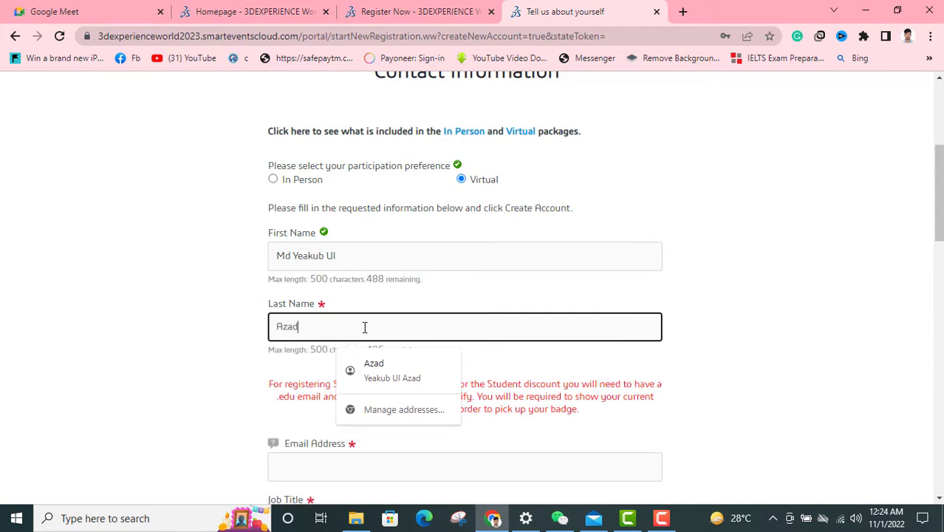
left_click(465, 280)
scroll(406, 296, "down", 2)
Step: Enter the student's .edu e-mail address, correcting a typo along the way
scroll(345, 284, "down", 1)
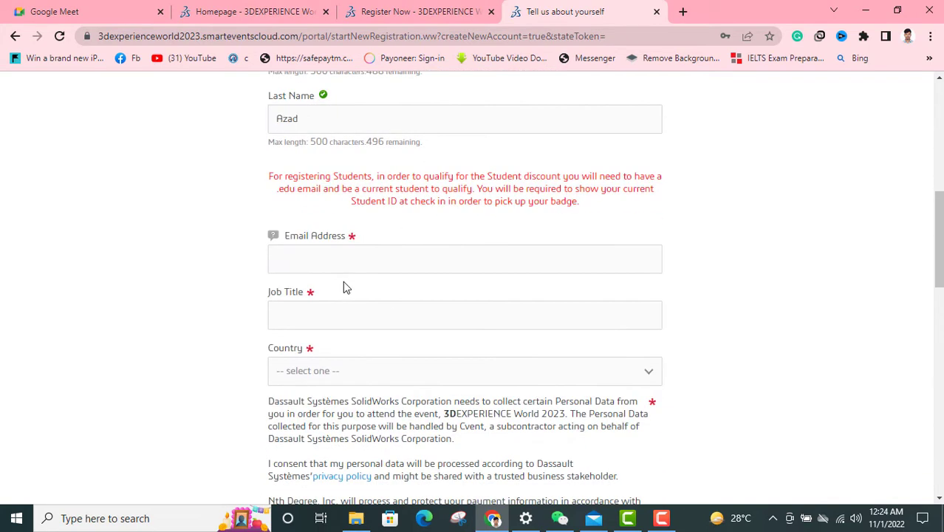
left_click(330, 257)
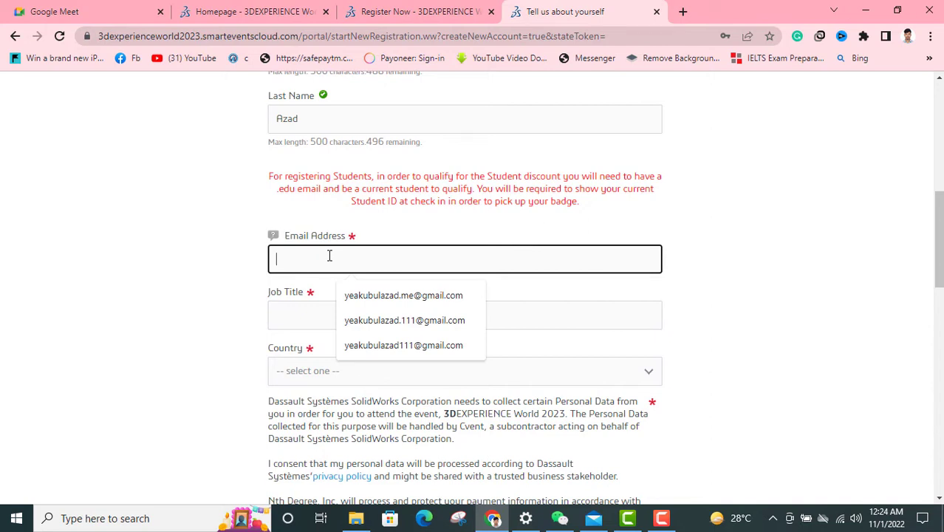
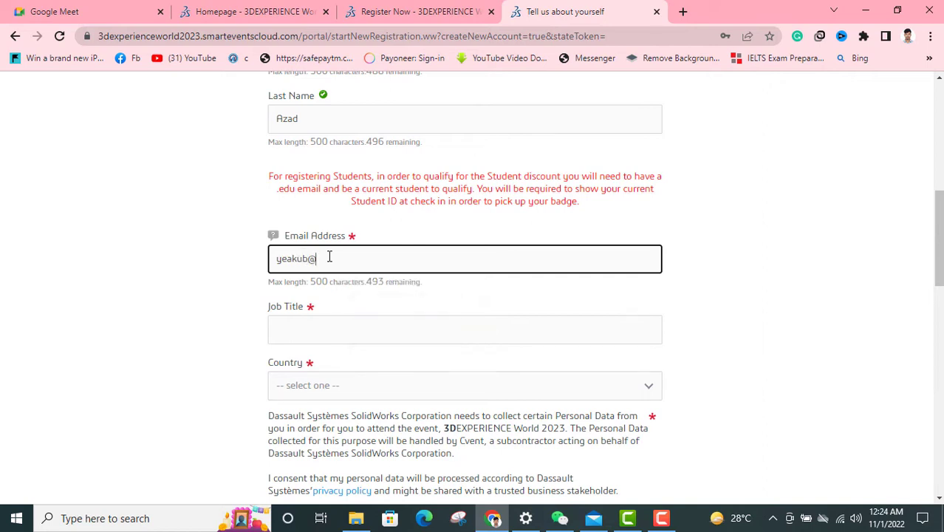
Step: Set the job title to Student from the autocomplete list
scroll(301, 266, "down", 1)
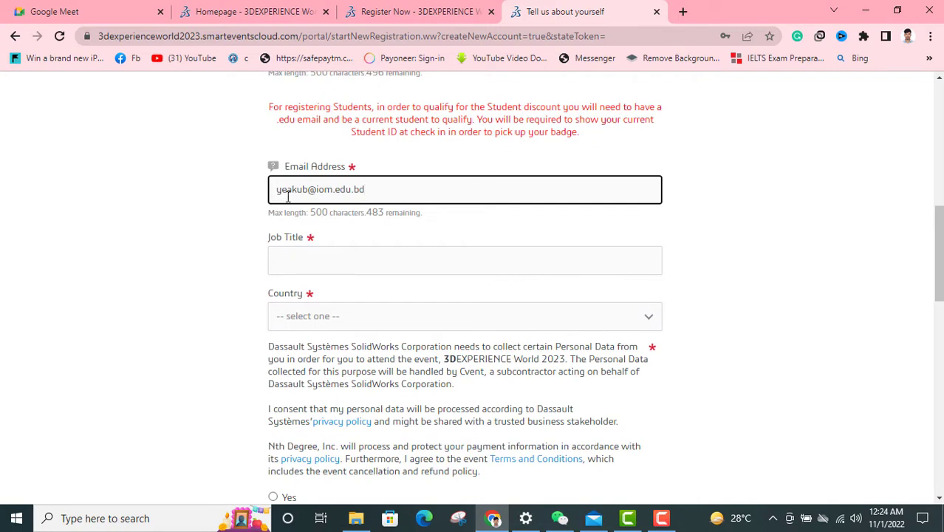
scroll(288, 195, "up", 1)
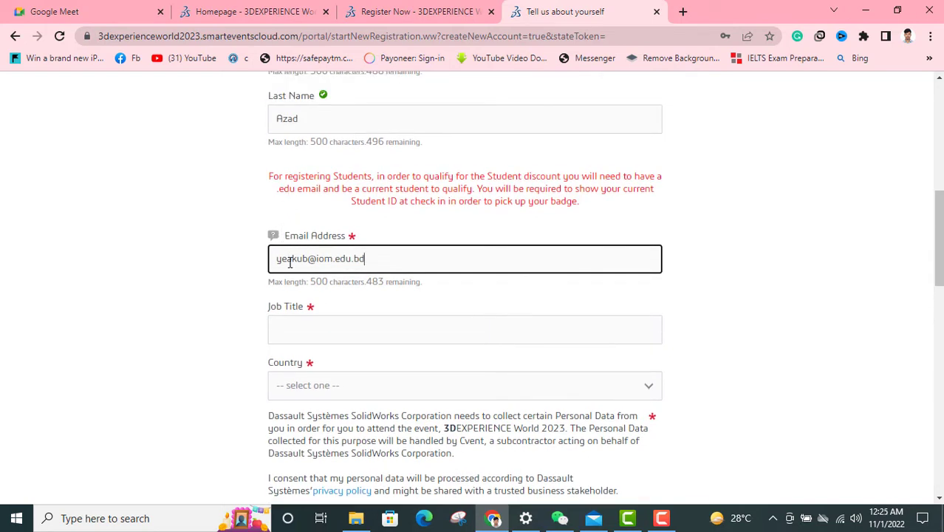
scroll(301, 270, "down", 1)
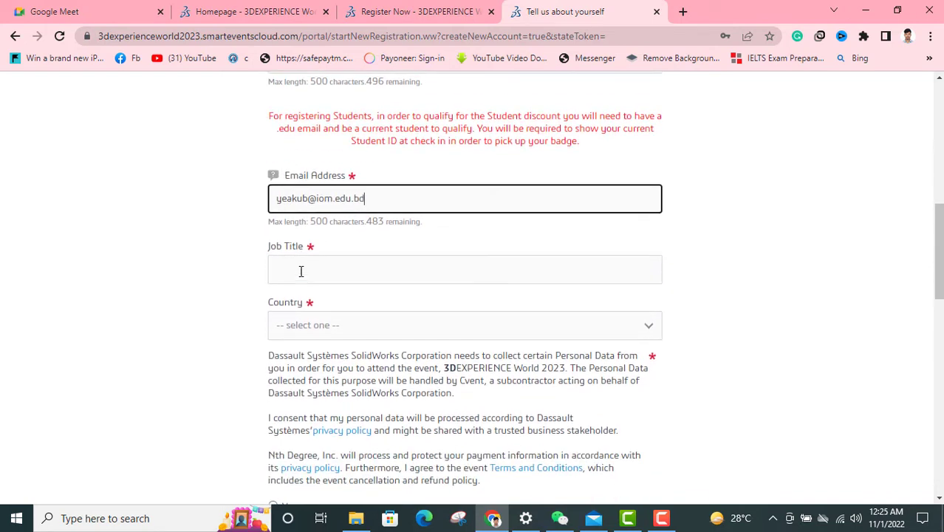
left_click(301, 270)
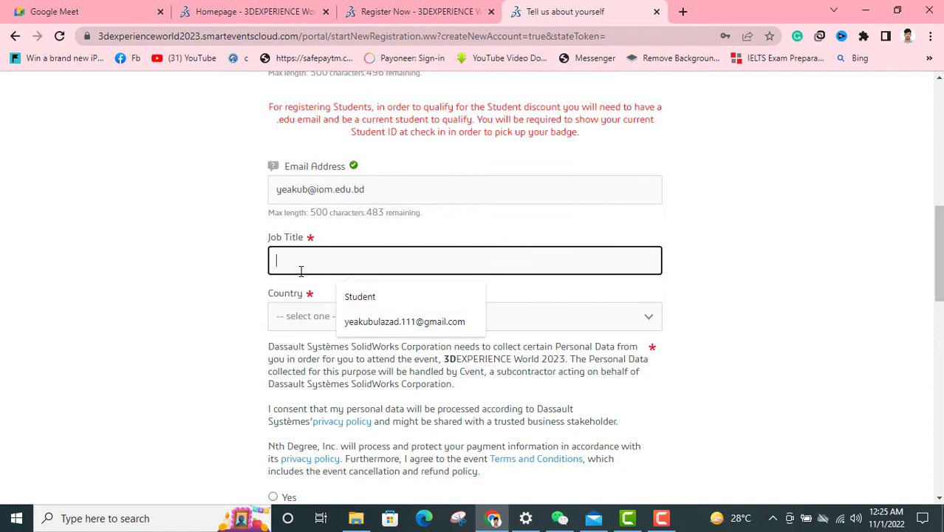
left_click(358, 297)
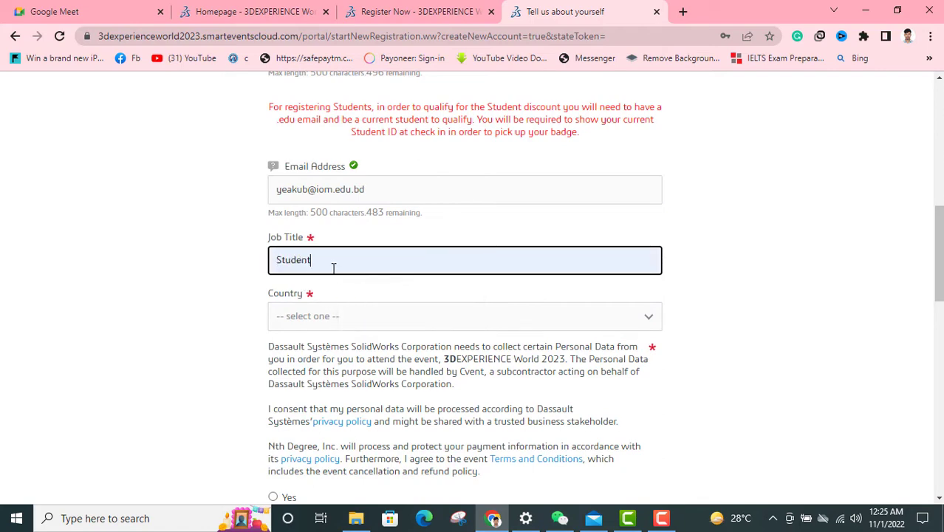
scroll(325, 273, "down", 3)
Step: Choose Bangladesh from the country list
scroll(300, 256, "up", 2)
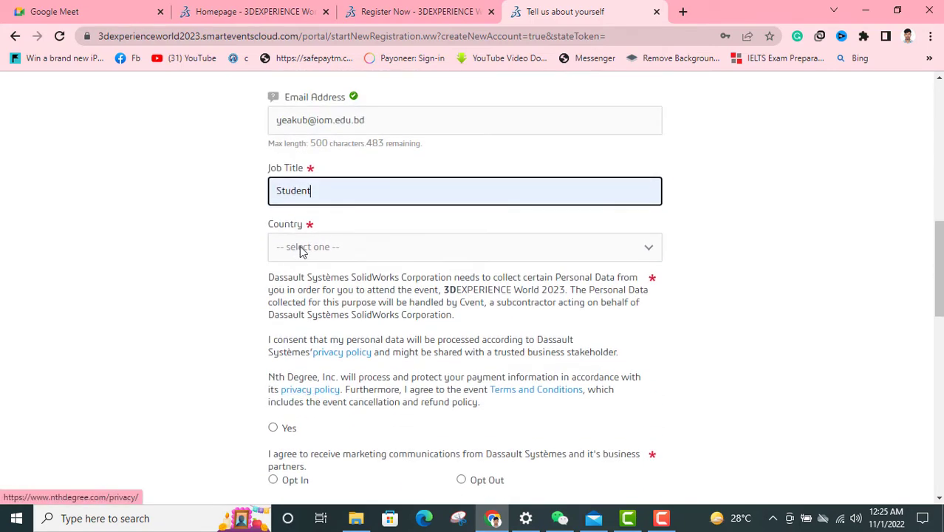
left_click(301, 246)
scroll(329, 321, "down", 2)
scroll(325, 329, "down", 2)
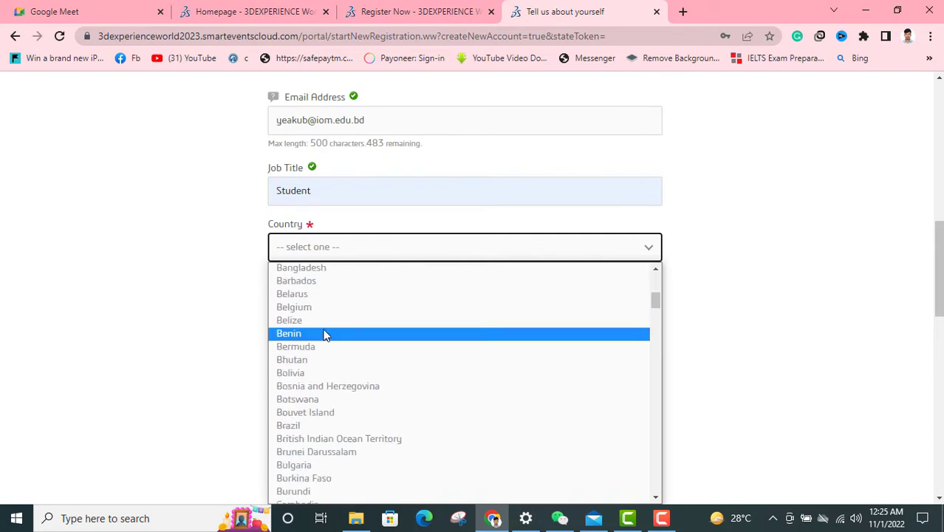
scroll(324, 333, "down", 2)
scroll(324, 333, "up", 2)
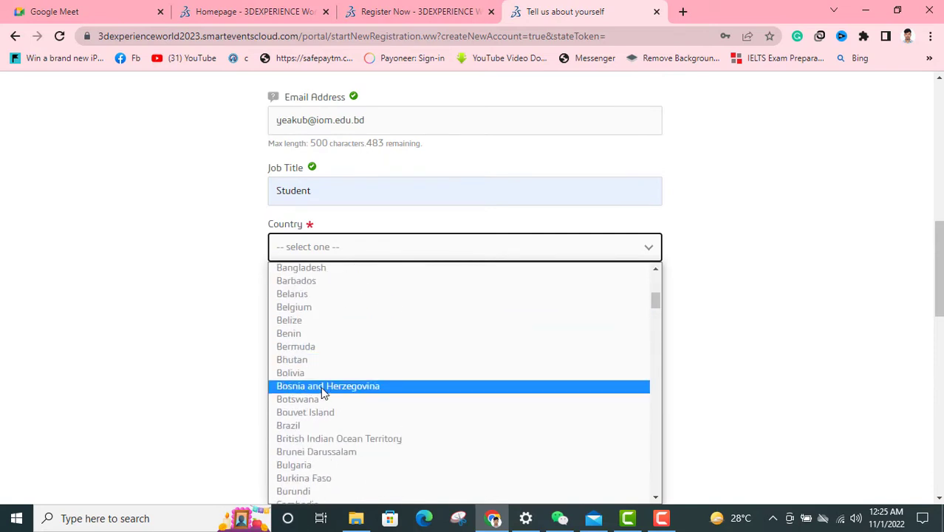
left_click(290, 274)
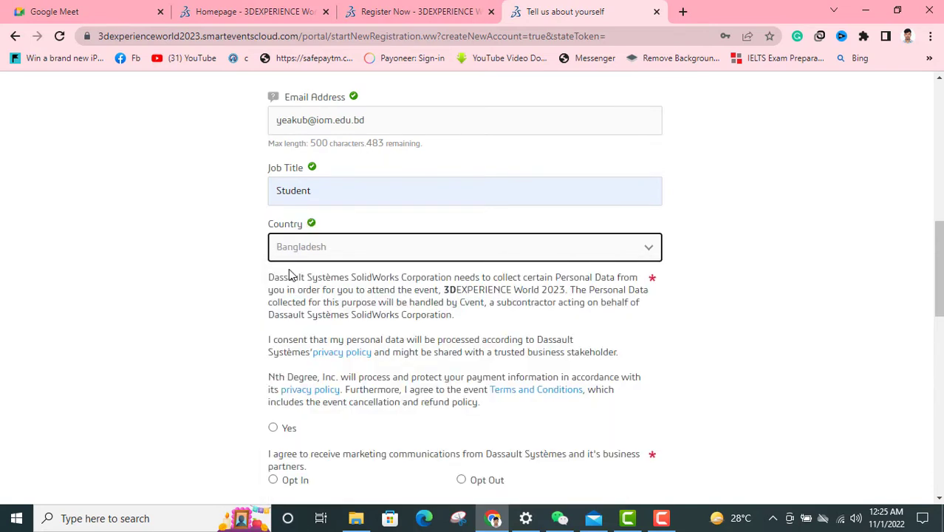
Step: Scroll down the form to the personal data processing consent question
scroll(397, 253, "down", 2)
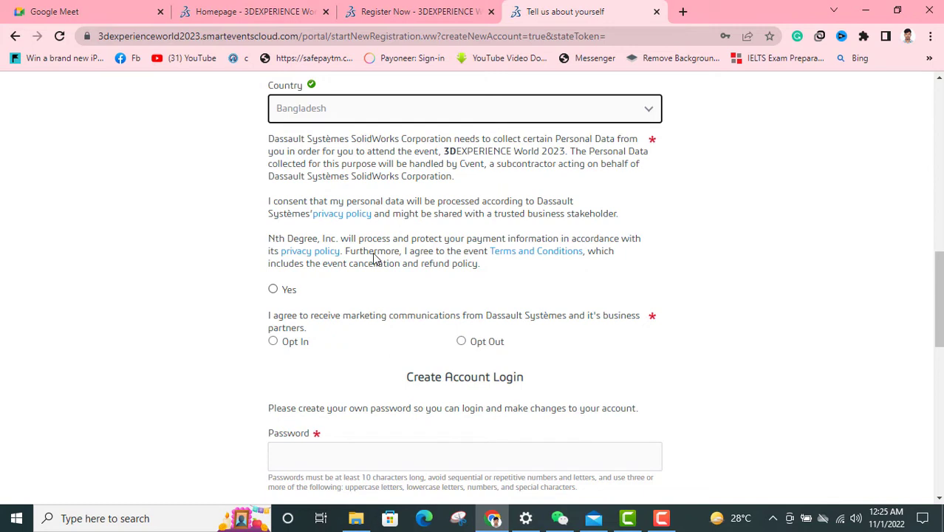
scroll(374, 256, "up", 2)
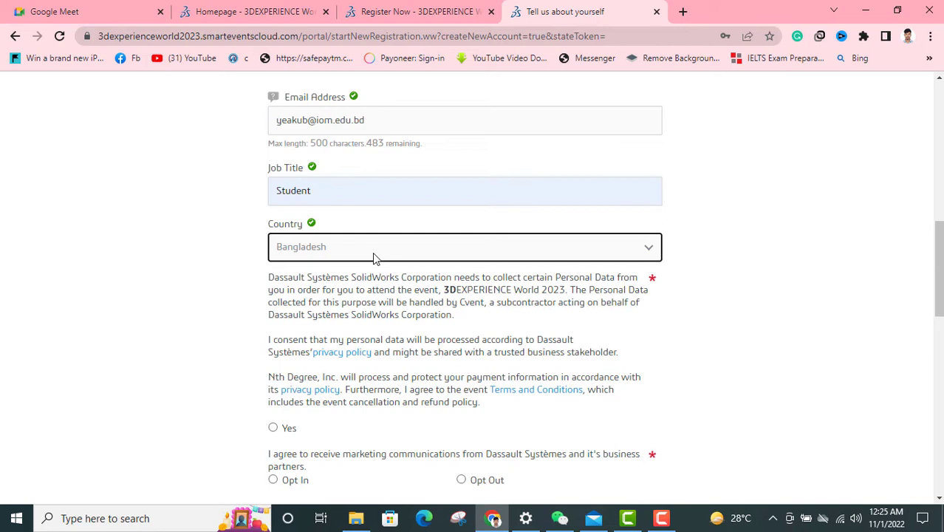
scroll(372, 252, "down", 2)
scroll(372, 252, "up", 1)
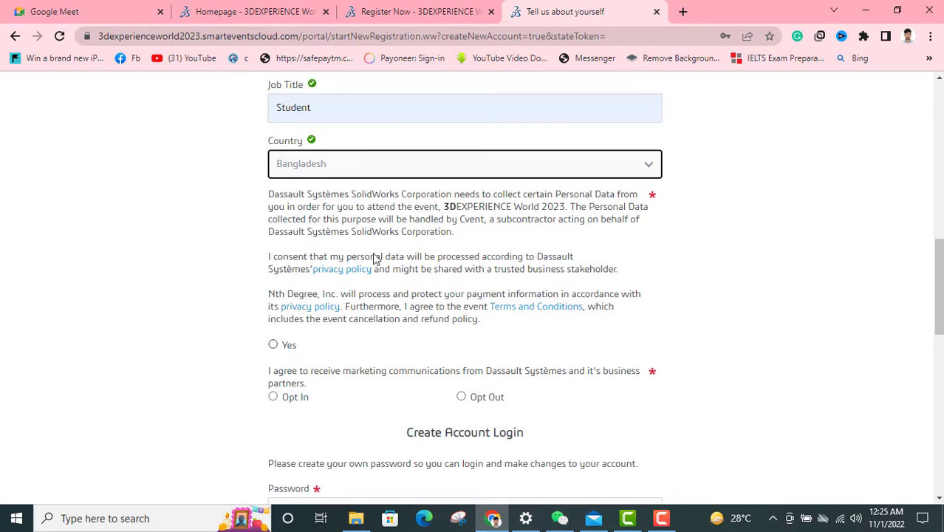
scroll(373, 255, "up", 1)
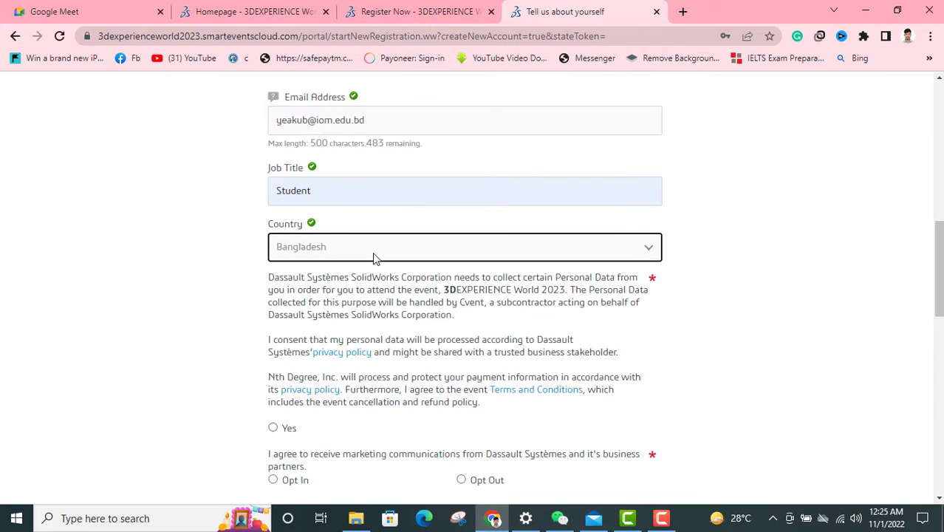
scroll(369, 259, "down", 1)
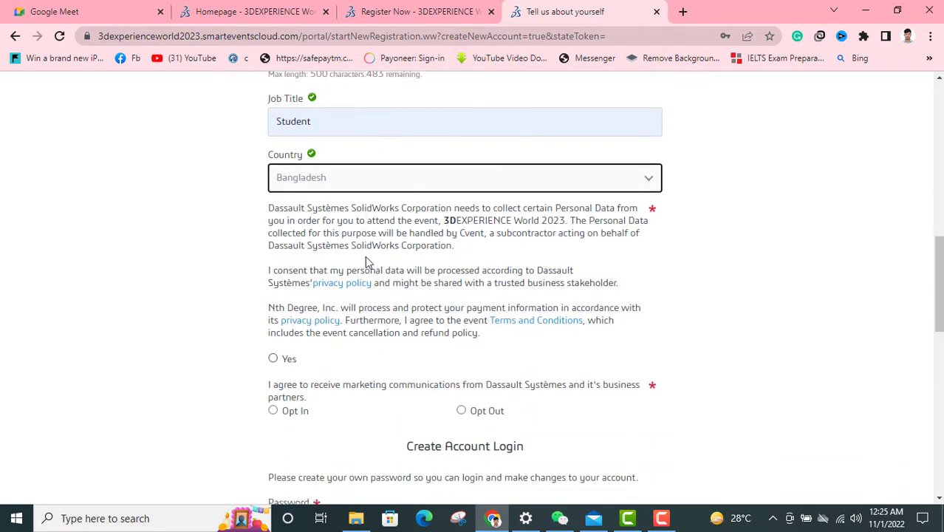
scroll(365, 260, "down", 1)
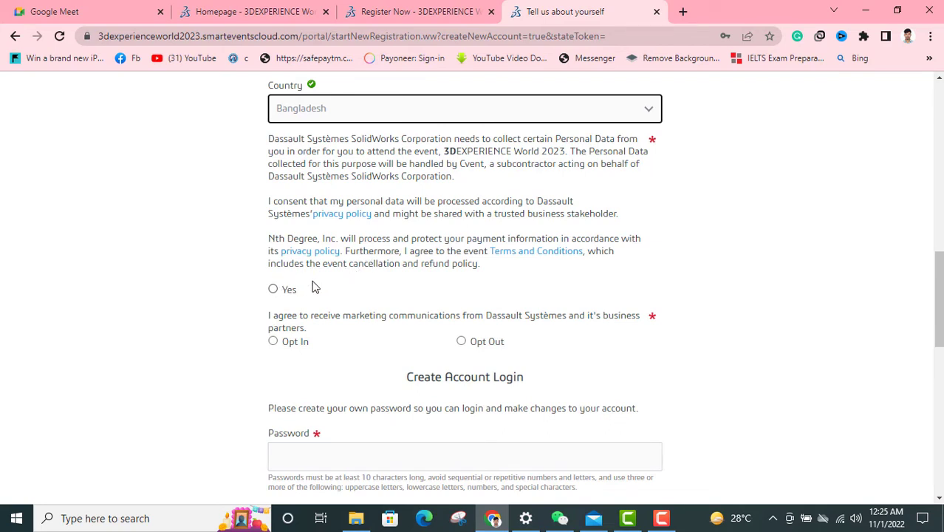
scroll(303, 275, "down", 1)
scroll(337, 194, "up", 2)
scroll(327, 214, "down", 1)
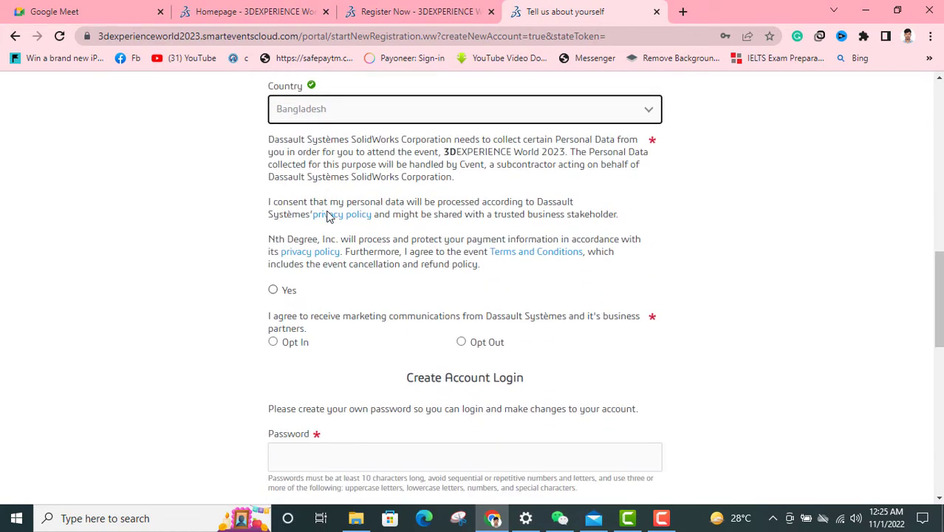
Step: Answer Yes to the personal data consent and Opt Out of marketing communications
left_click(274, 290)
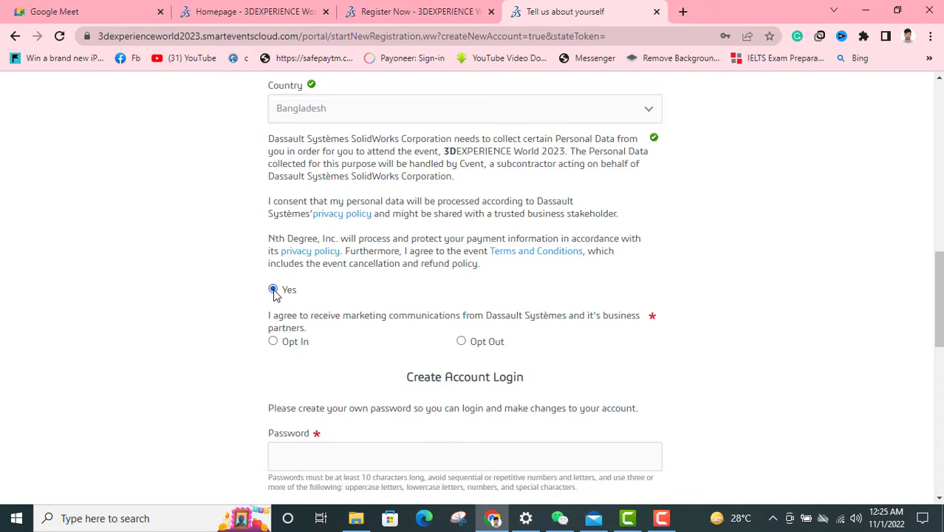
scroll(297, 290, "down", 1)
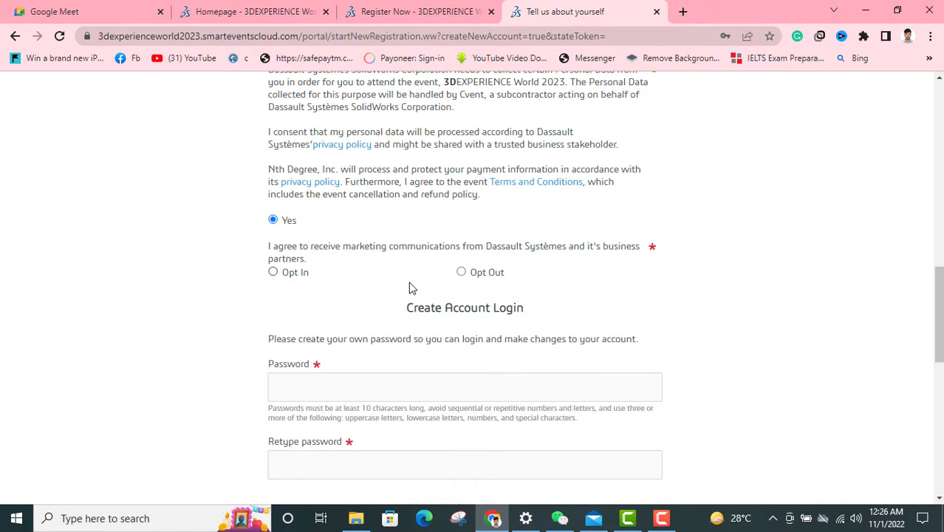
left_click(461, 272)
scroll(458, 272, "down", 2)
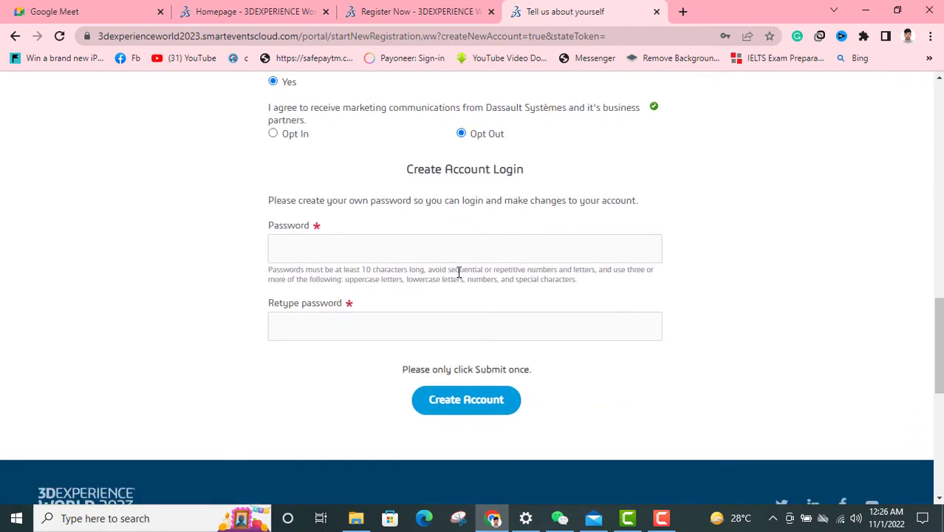
left_click(402, 251)
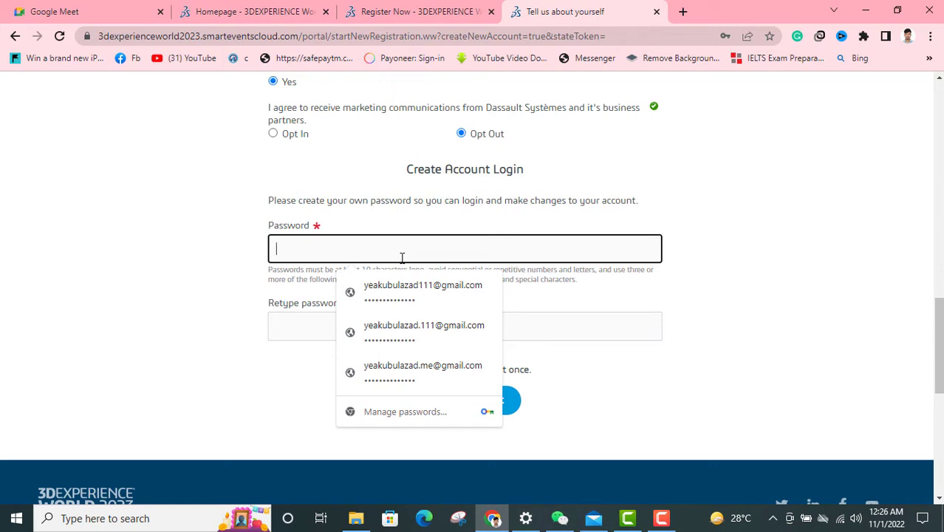
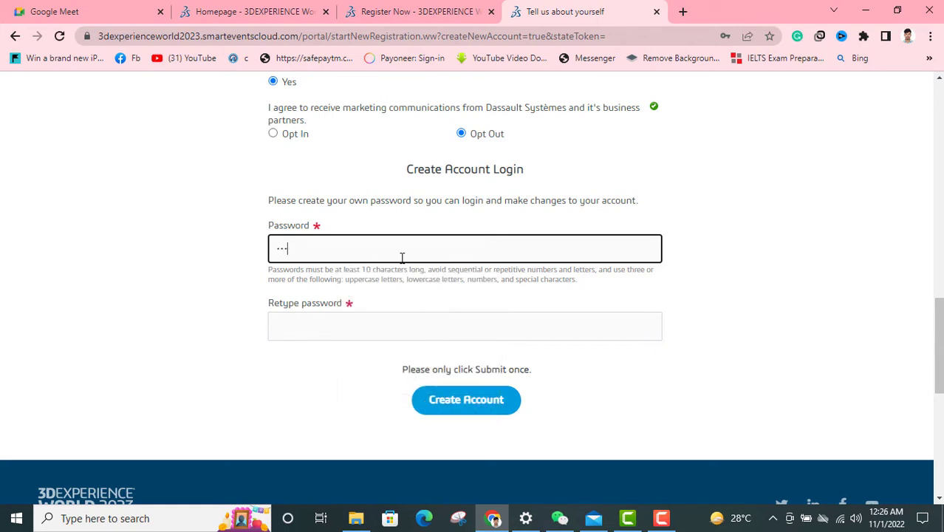
Step: Type the account password and submit the Create Account form
key("Return")
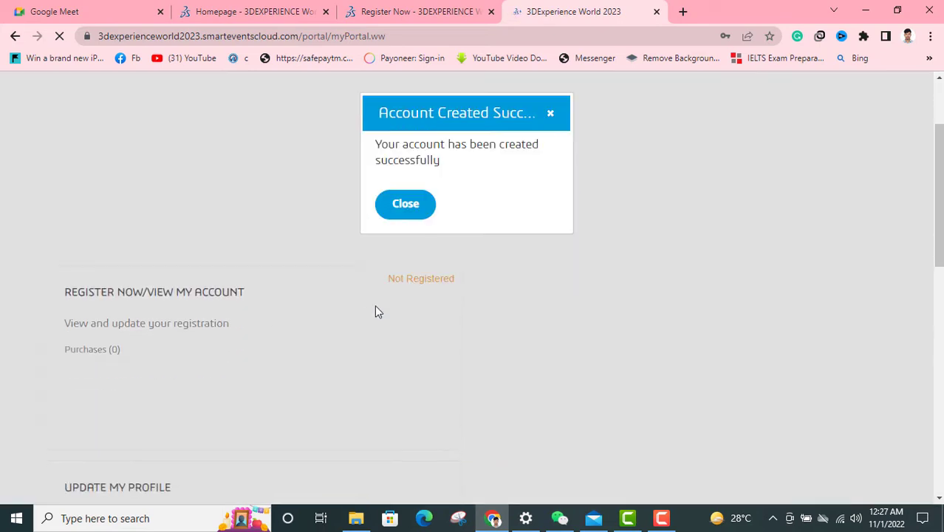
Step: Dismiss the Account Created notice and save the new login in Chrome
left_click(394, 210)
scroll(361, 277, "down", 1)
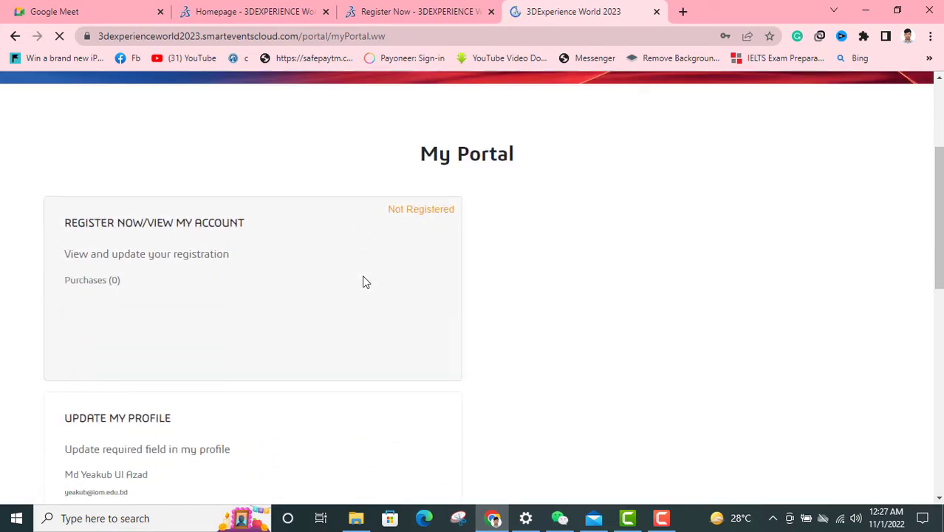
scroll(362, 278, "down", 1)
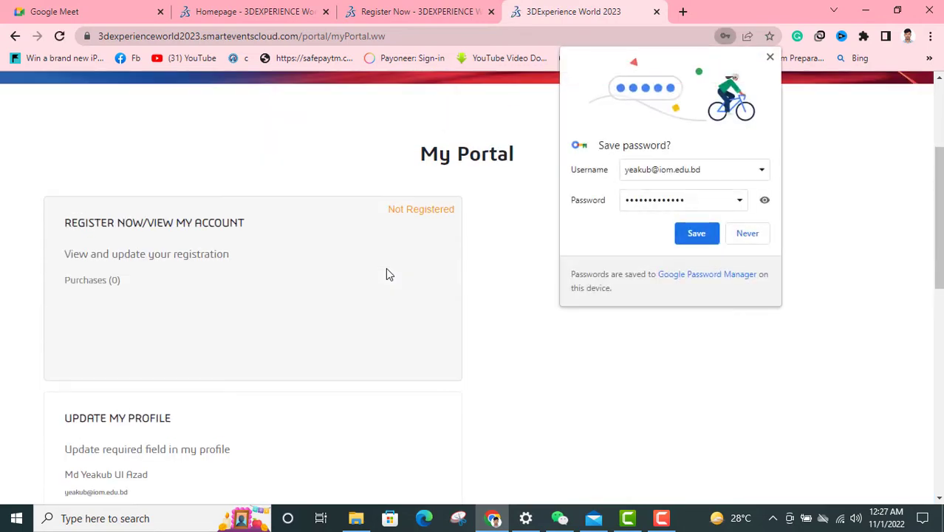
left_click(691, 235)
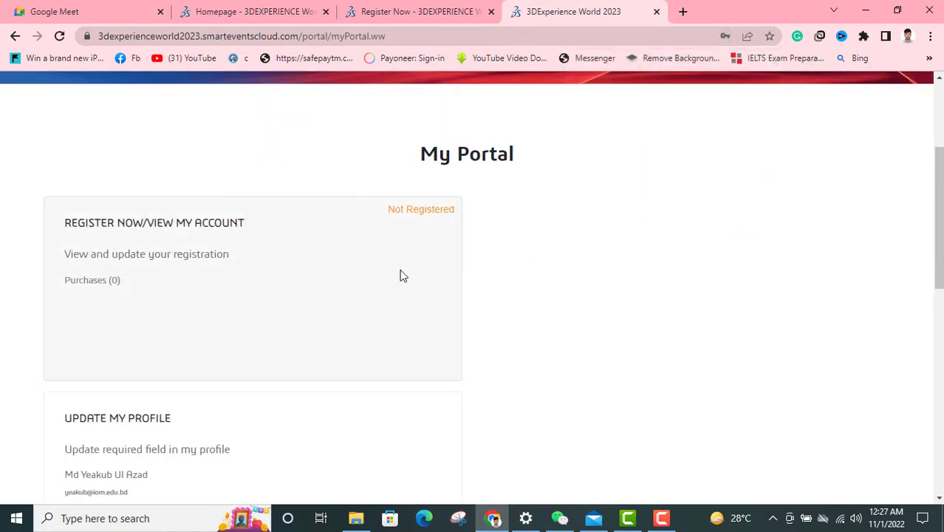
Step: Scroll through My Portal, which shows Not Registered and Purchases (0)
scroll(306, 274, "up", 3)
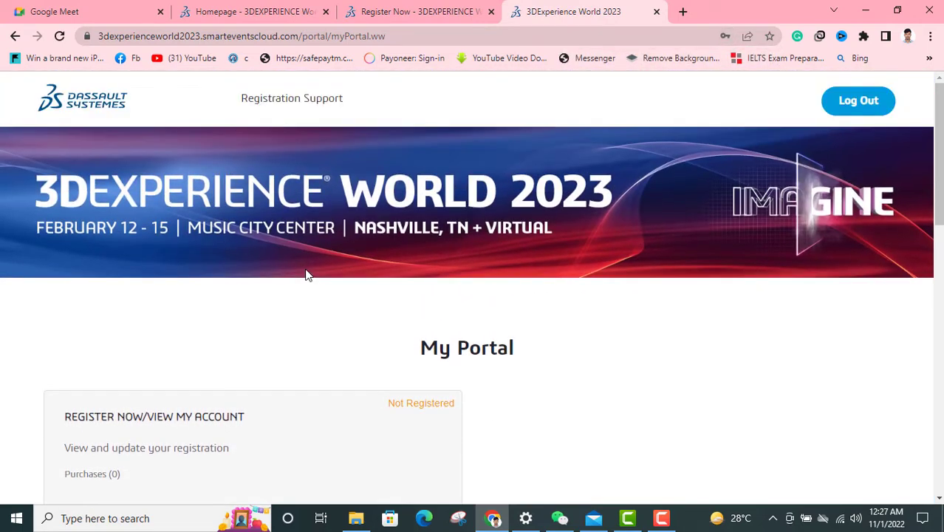
scroll(307, 274, "down", 2)
scroll(306, 274, "down", 1)
scroll(307, 274, "down", 1)
scroll(307, 274, "down", 1)
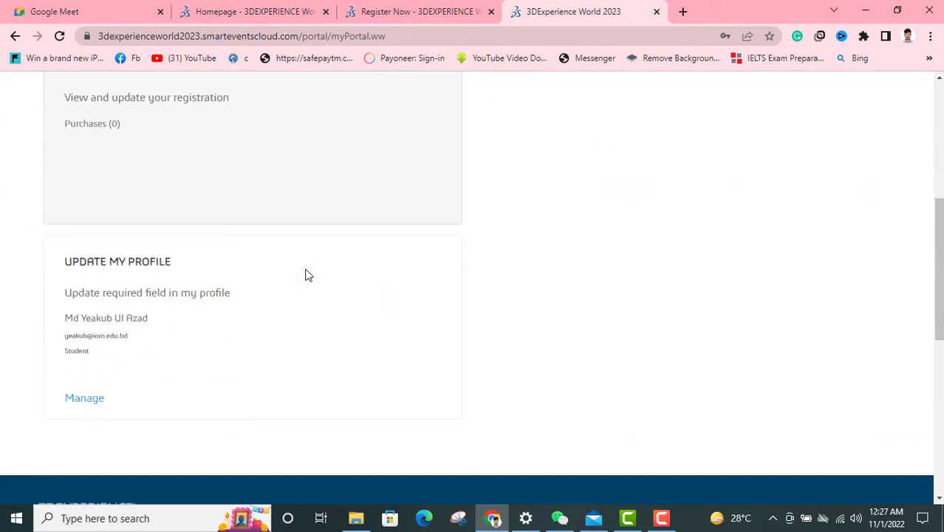
scroll(306, 274, "down", 2)
scroll(308, 274, "up", 2)
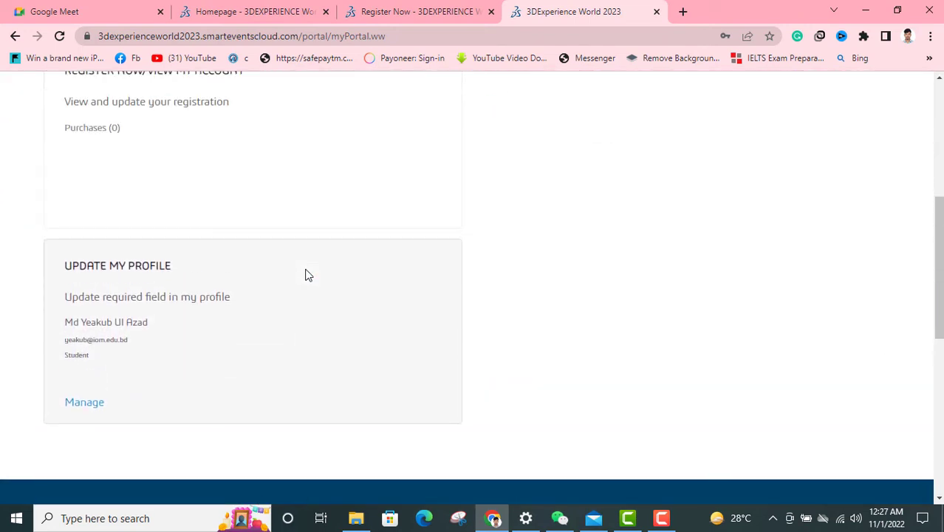
scroll(307, 274, "up", 3)
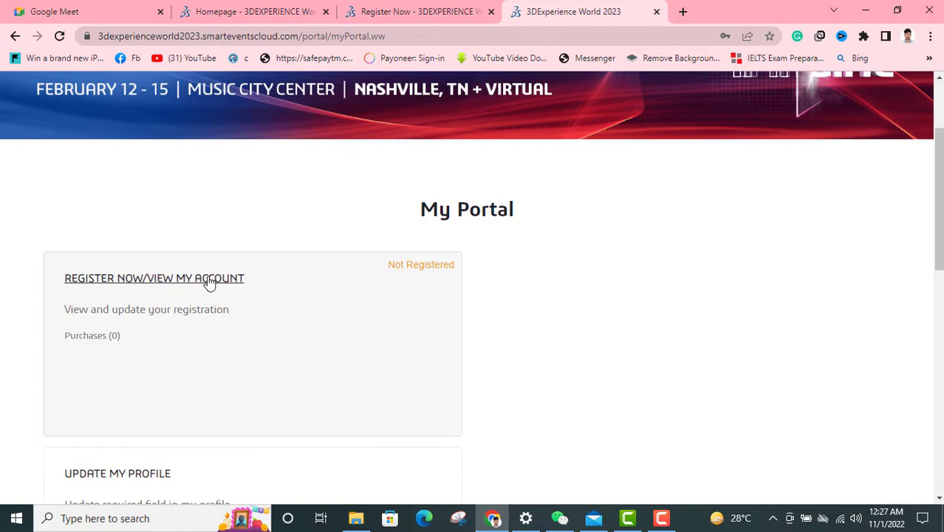
Step: Start registration via REGISTER NOW/VIEW MY ACCOUNT to reach the 'Tell us about yourself' form
left_click(140, 286)
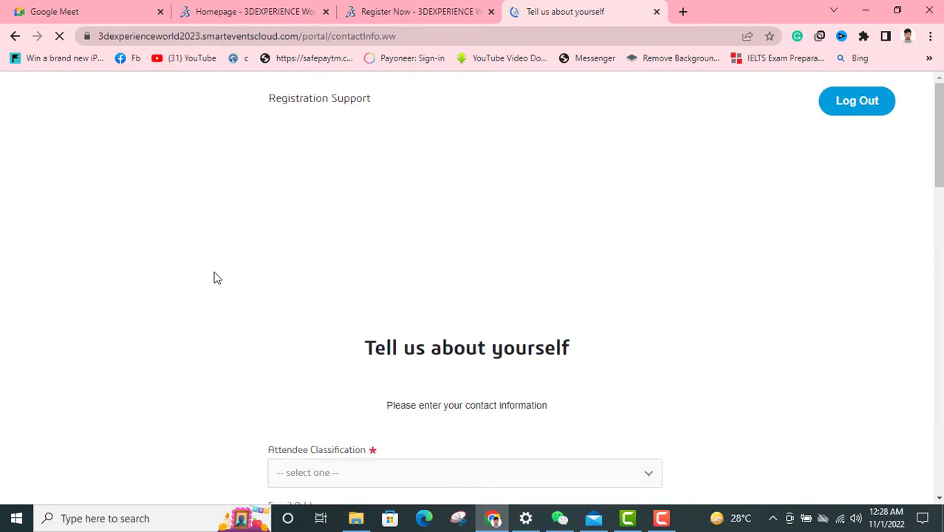
scroll(290, 289, "down", 1)
scroll(290, 290, "down", 2)
scroll(288, 289, "down", 1)
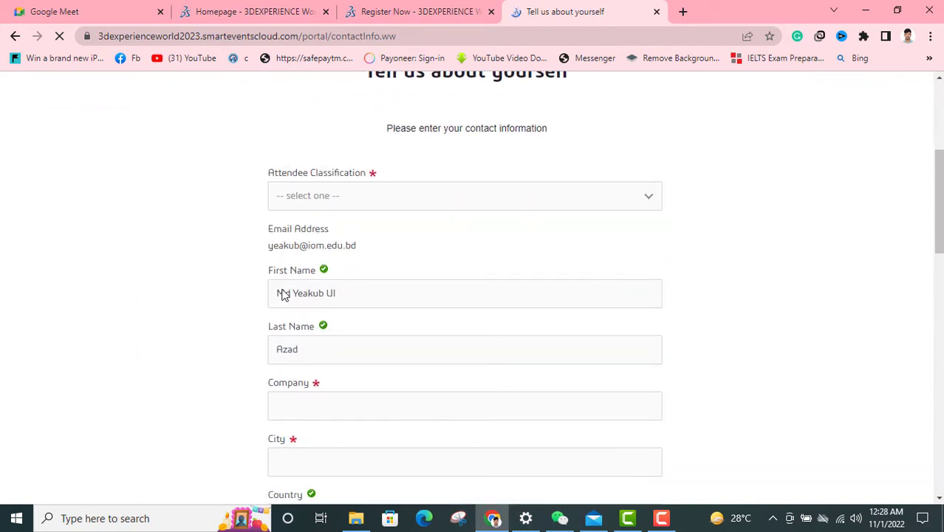
Step: Set Attendee Classification to Attendee and move to the Company field
left_click(412, 193)
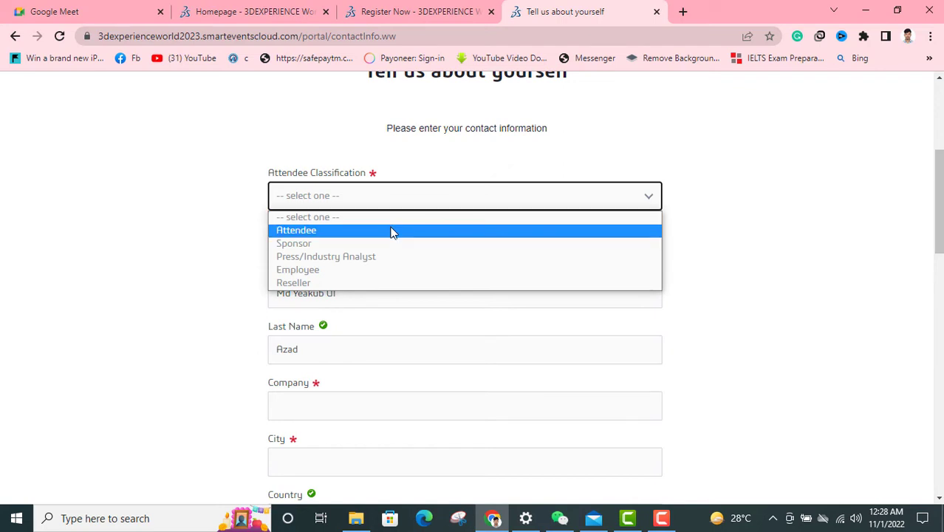
left_click(390, 230)
scroll(396, 234, "down", 1)
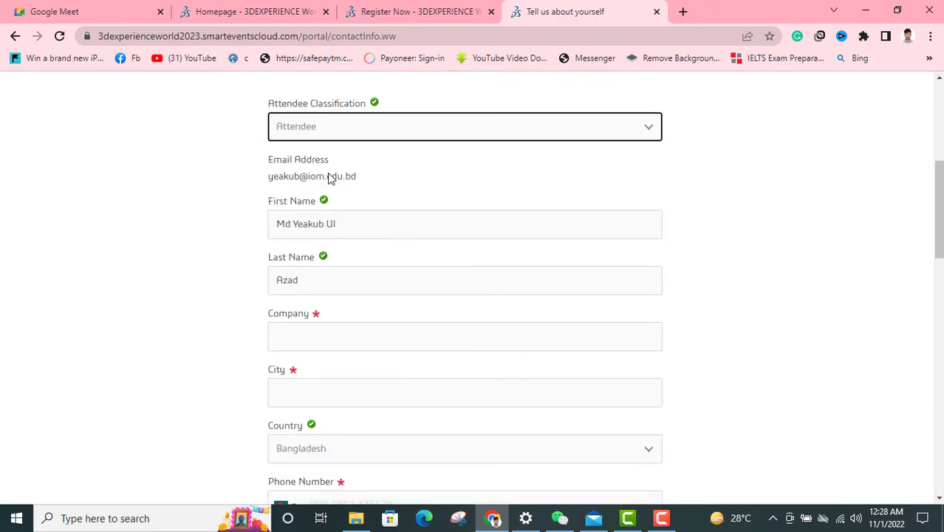
scroll(329, 211, "down", 1)
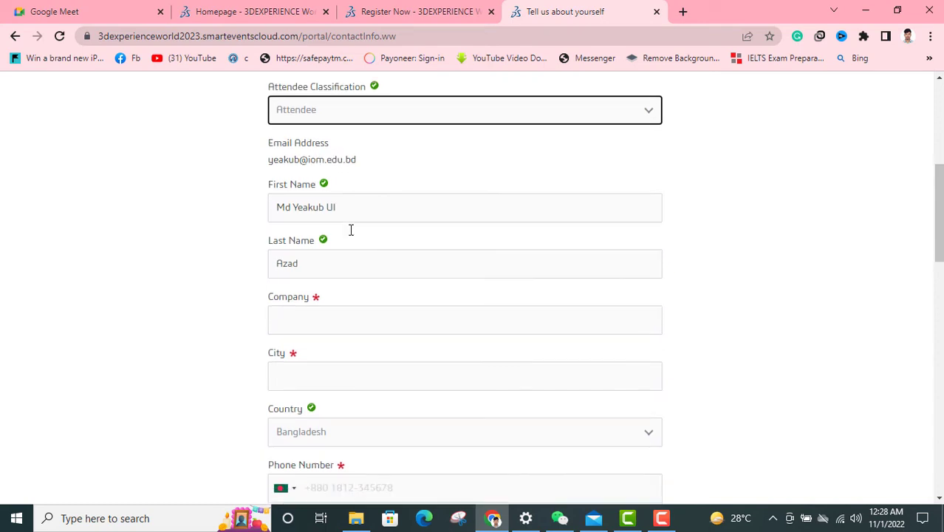
scroll(352, 205, "down", 1)
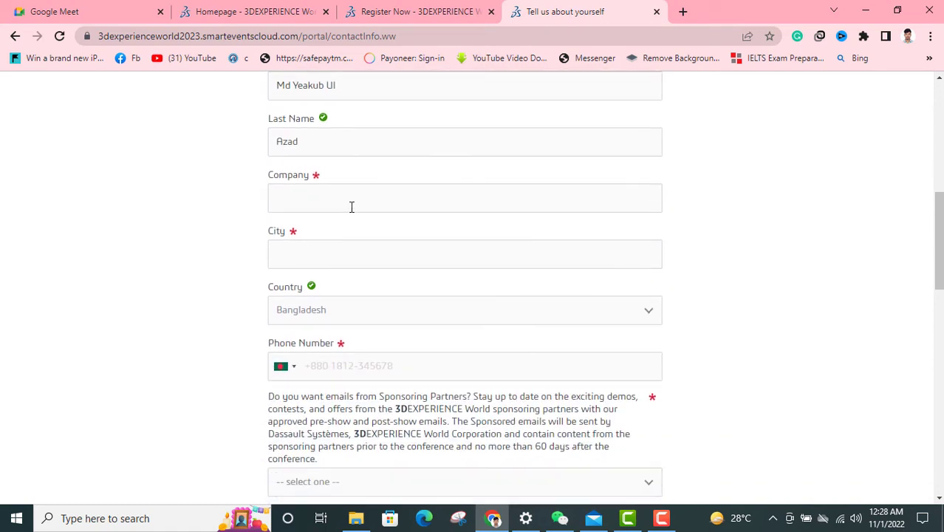
left_click(352, 206)
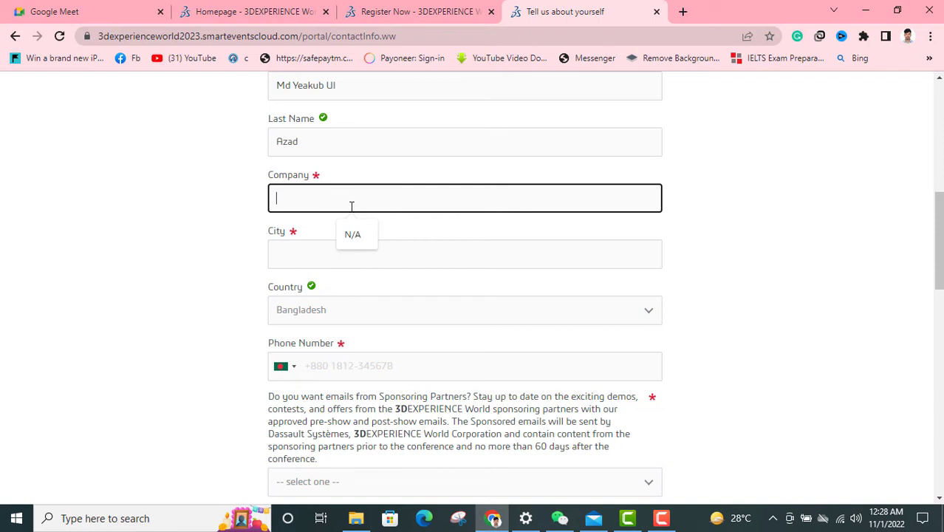
Step: Enter 'Jiangxi University of Technology' as the company name
type("Ja")
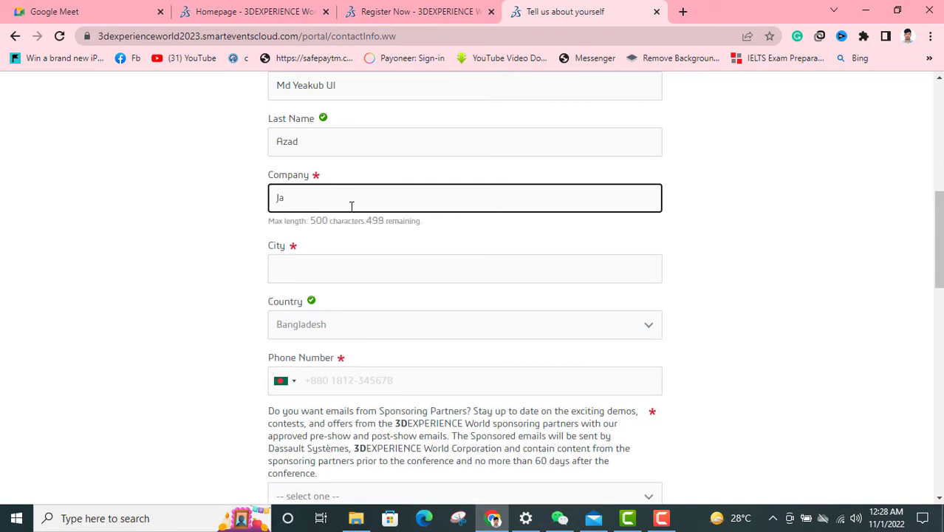
key("BackSpace")
key("BackSpace")
type("Jian")
type("gxi")
type(" Univ")
type("ersit")
type("y of ")
type("Tech")
type("o")
type("nolo")
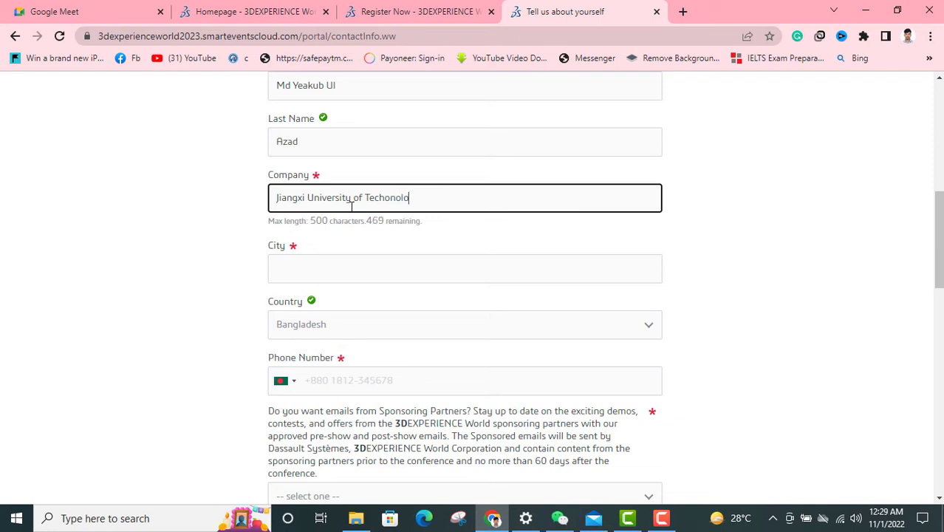
type("gy")
key("BackSpace")
Step: Fill City (Dhaka) and phone number from saved autofill details
left_click(368, 269)
left_click(386, 312)
scroll(364, 270, "down", 4)
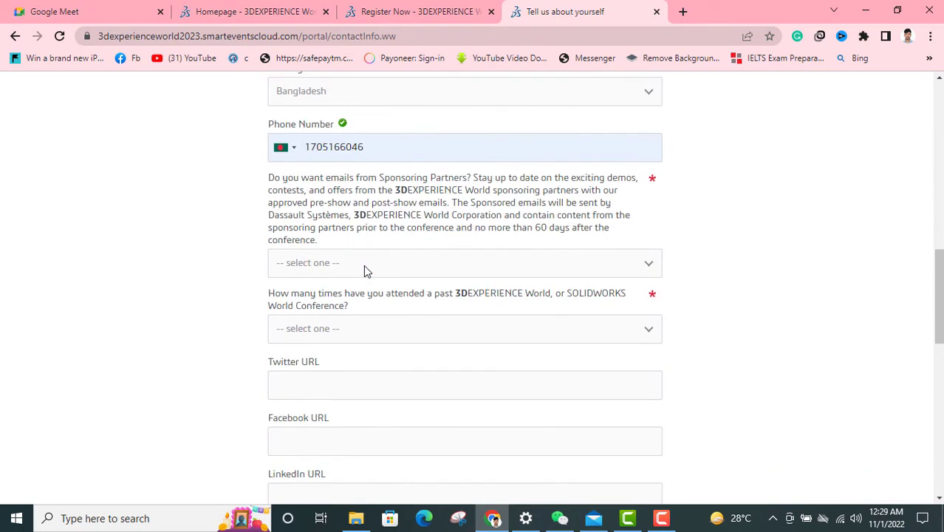
scroll(364, 270, "up", 1)
Step: Choose Bangladesh from the Country list
left_click(368, 168)
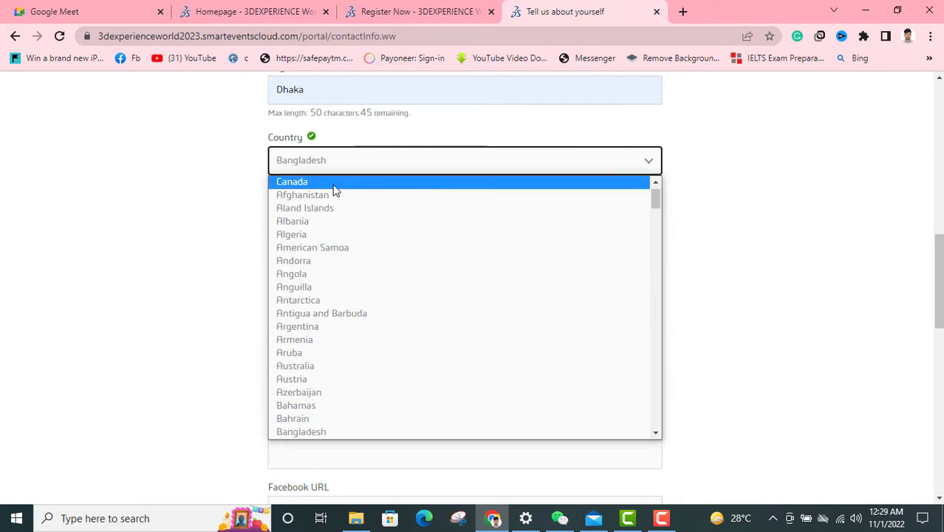
scroll(316, 369, "down", 2)
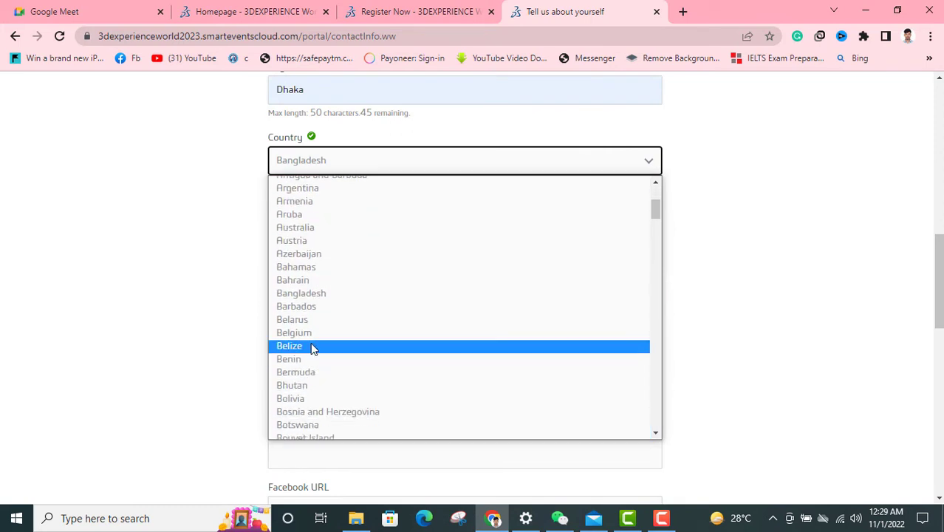
scroll(317, 346, "down", 2)
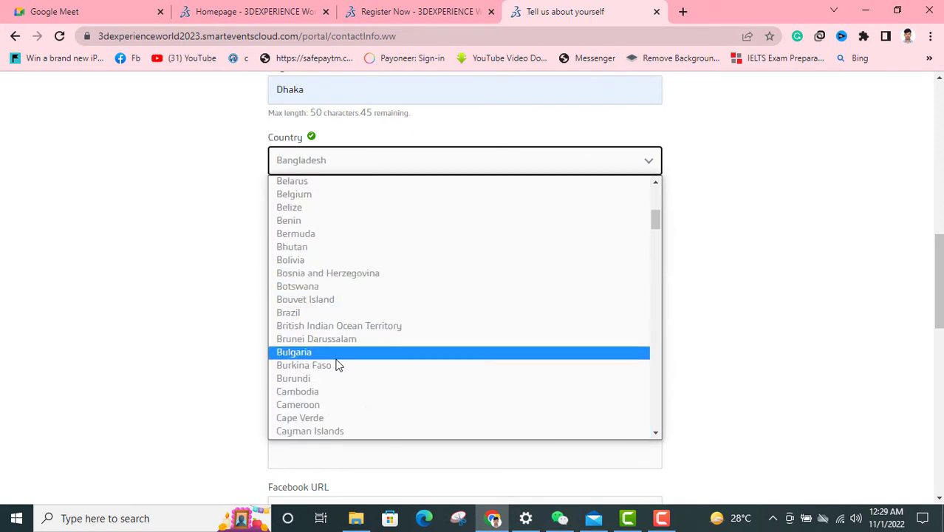
scroll(335, 366, "up", 2)
scroll(333, 365, "up", 2)
scroll(329, 360, "down", 2)
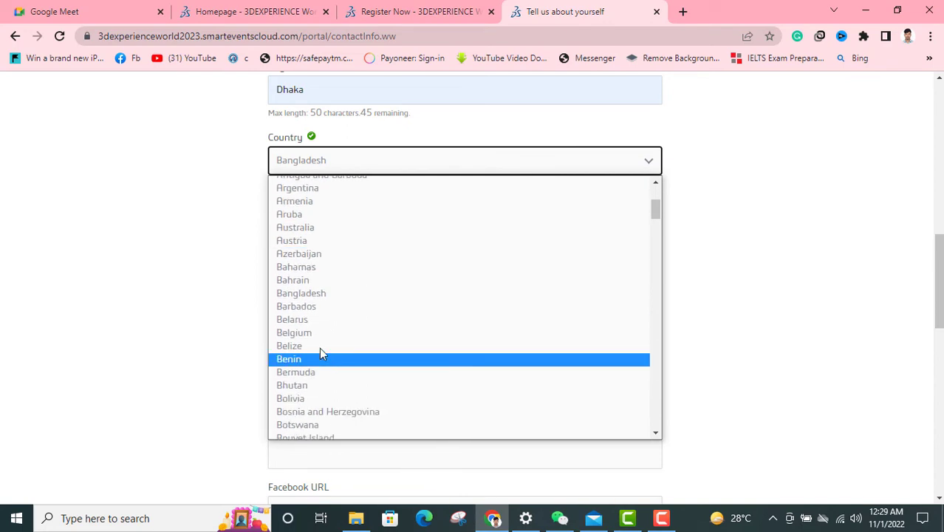
left_click(300, 293)
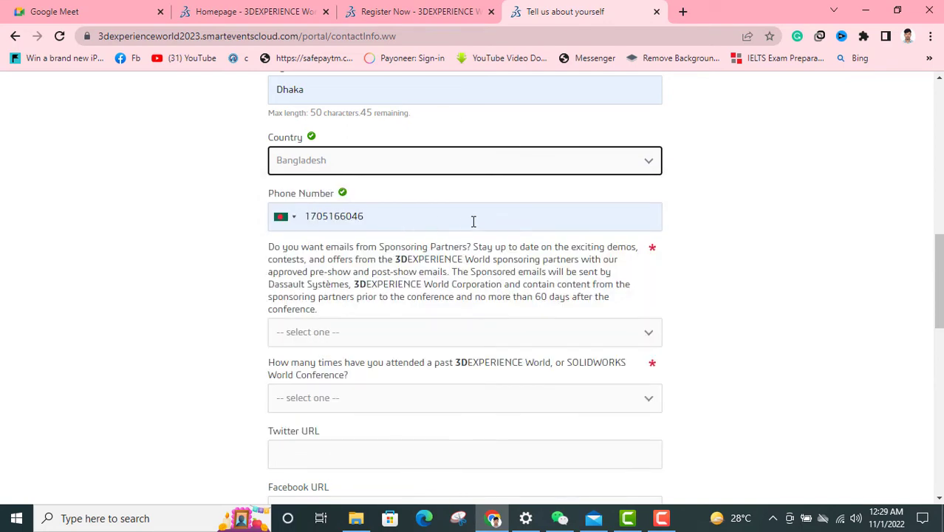
scroll(472, 220, "down", 1)
scroll(445, 248, "up", 2)
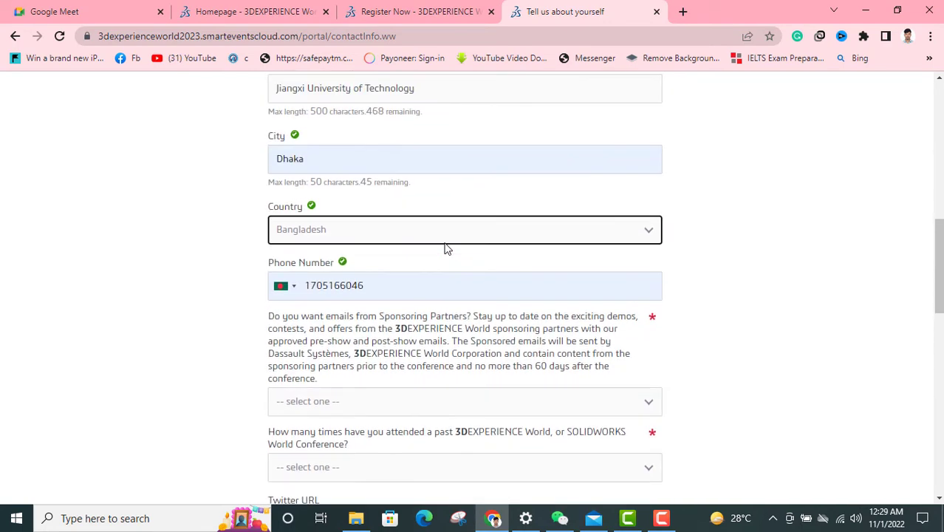
scroll(445, 247, "down", 2)
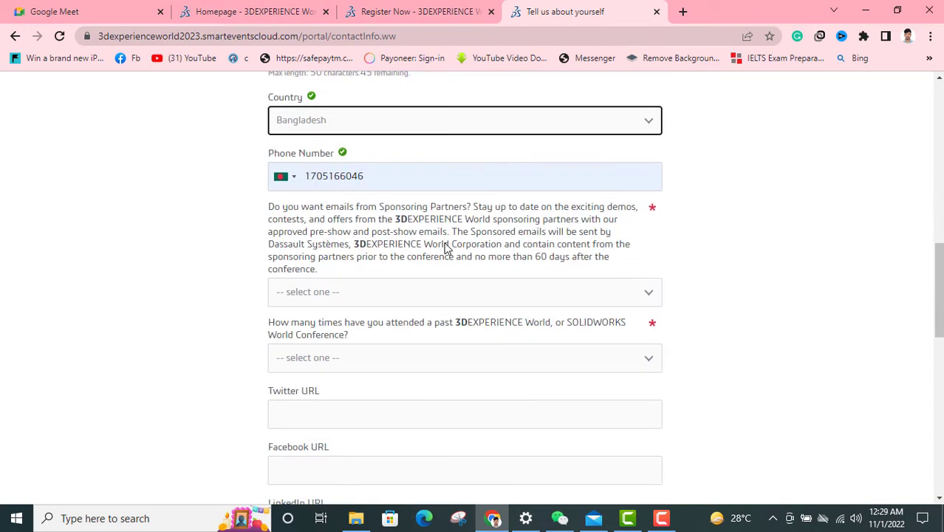
Step: Answer 'Yes, I would like…' for partner emails and 'None, this is my first time' for attendance
left_click(488, 270)
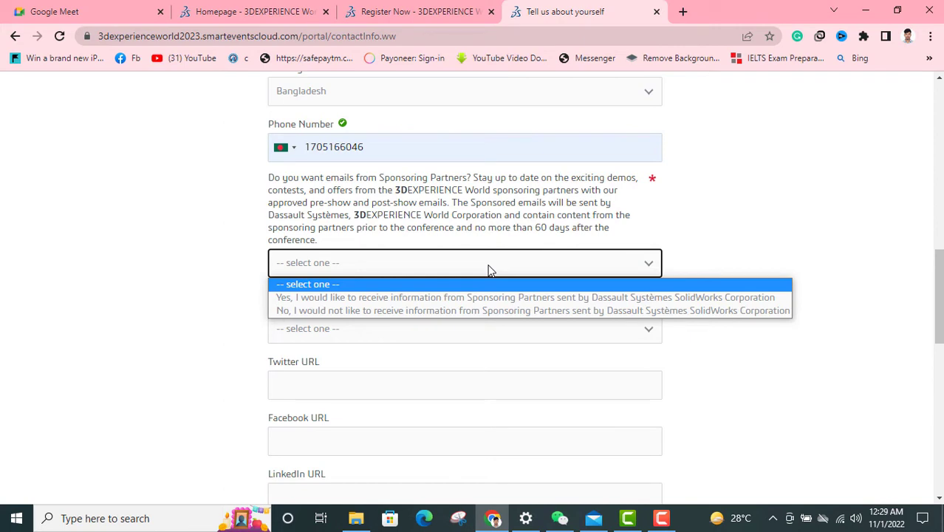
left_click(473, 297)
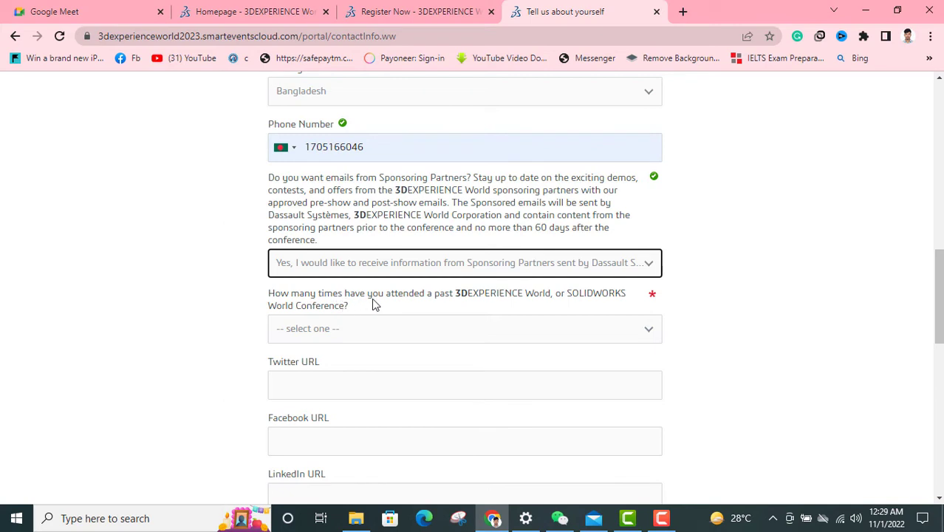
left_click(505, 327)
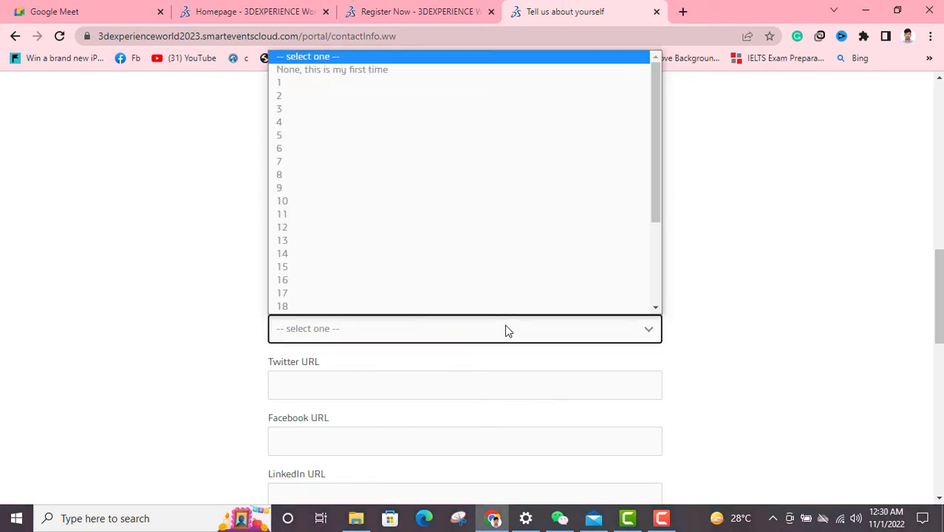
left_click(317, 74)
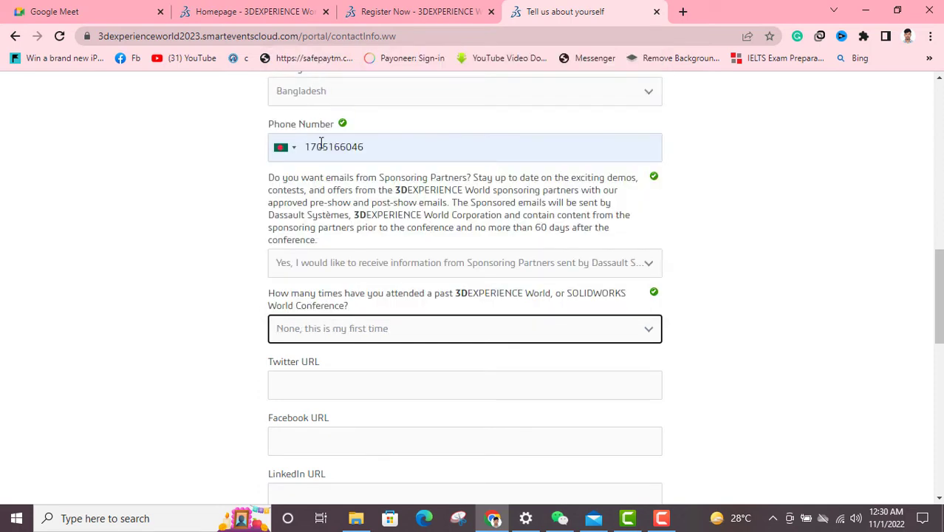
scroll(412, 280, "down", 2)
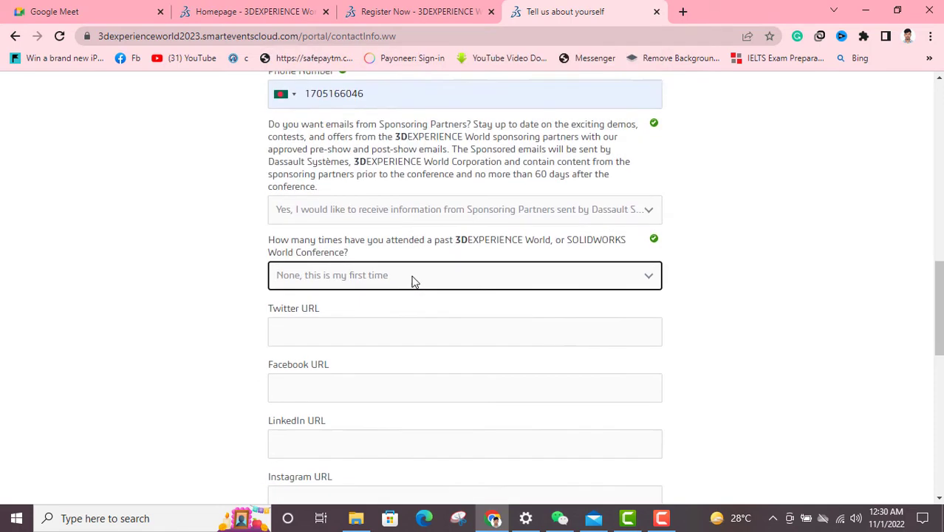
scroll(412, 281, "up", 1)
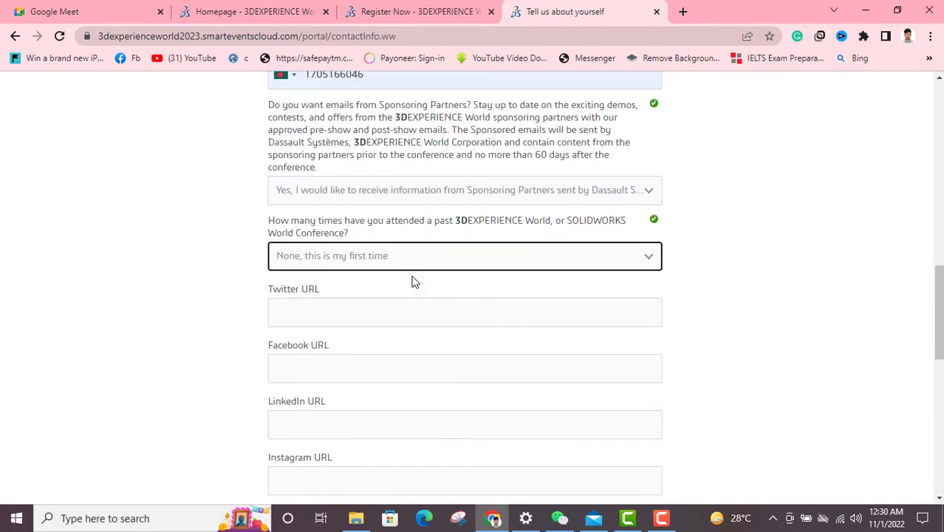
scroll(341, 243, "up", 1)
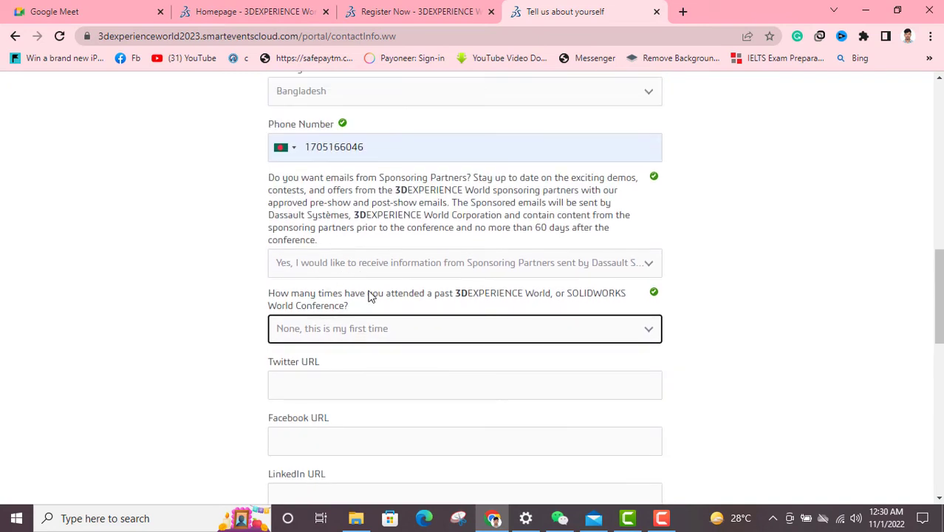
scroll(371, 297, "down", 1)
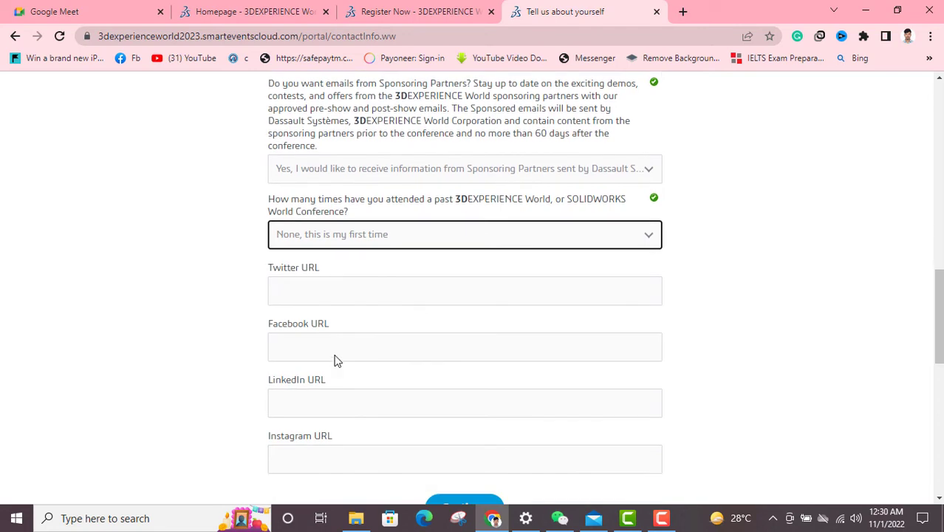
scroll(334, 356, "down", 1)
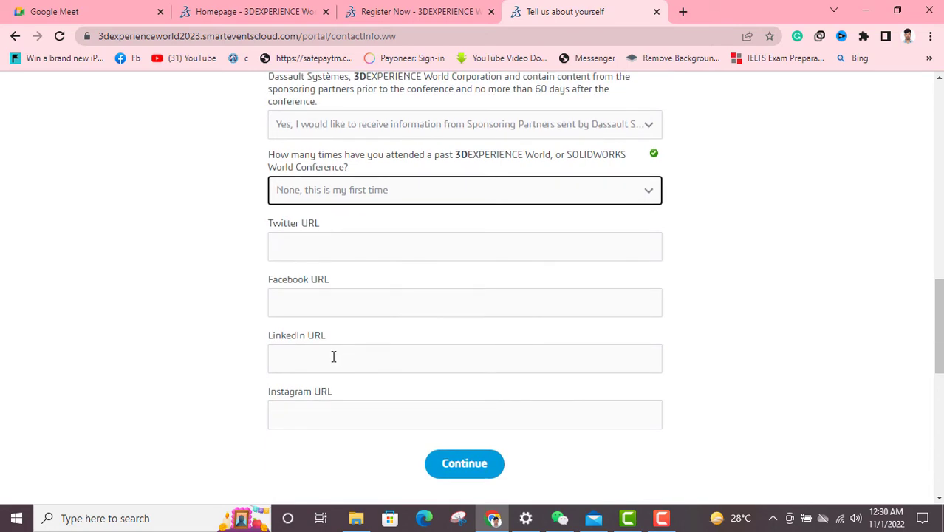
Step: Open LinkedIn in a new browser tab
left_click(682, 11)
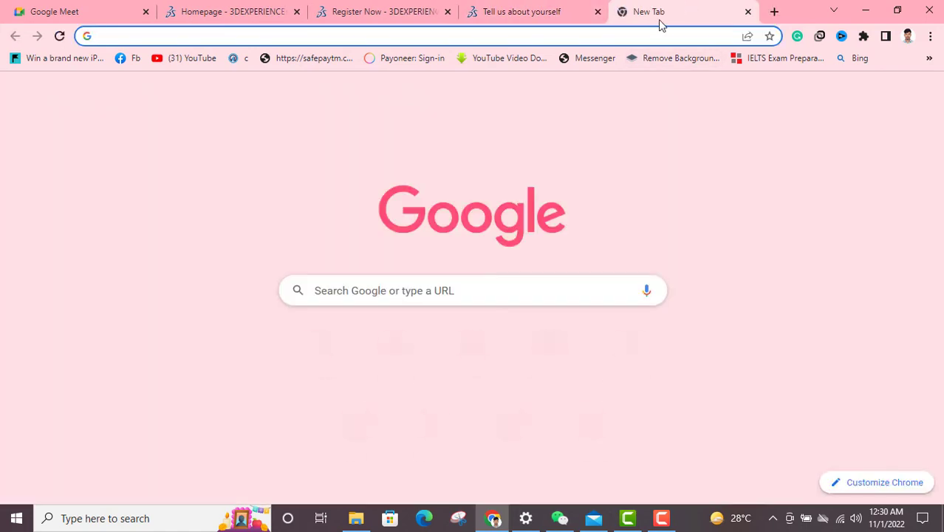
type("lik")
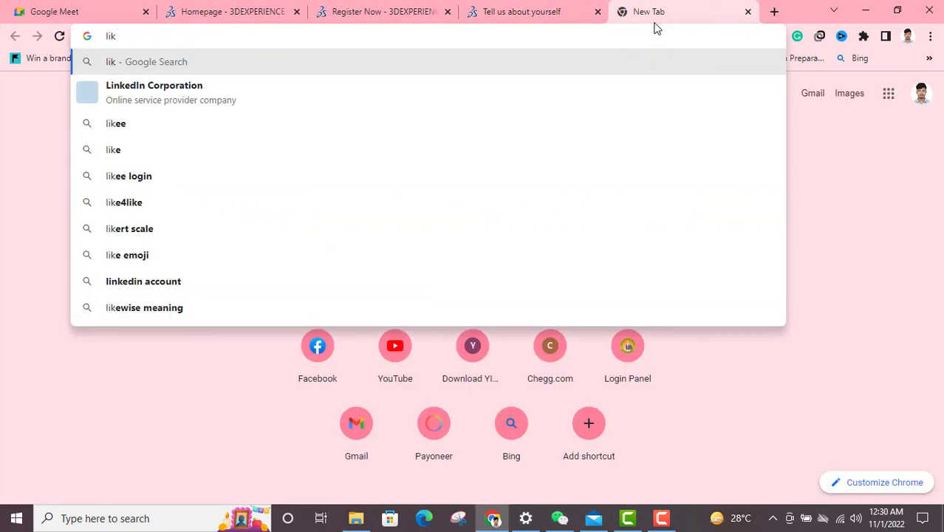
left_click(259, 99)
Step: Fill the LinkedIn URL field with the feed address and continue to Attendee Details
key("ctrl+shift+Tab")
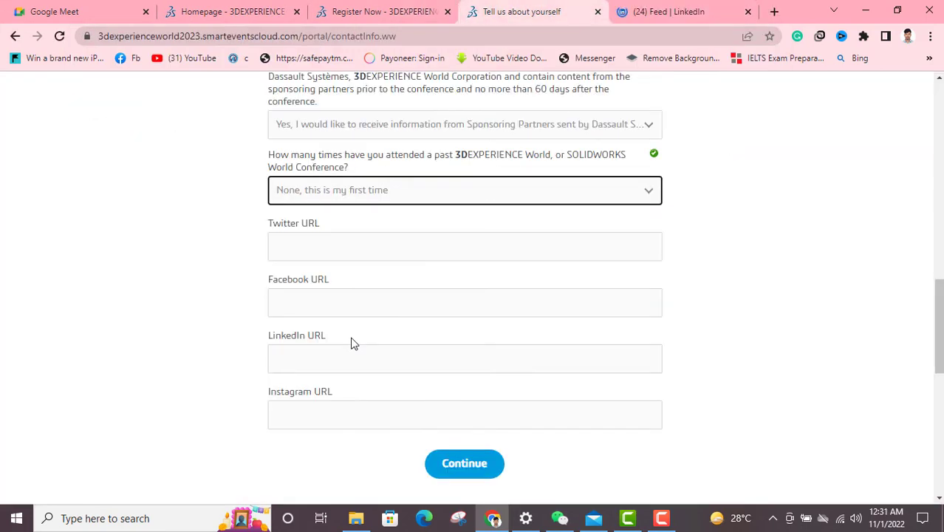
left_click(354, 349)
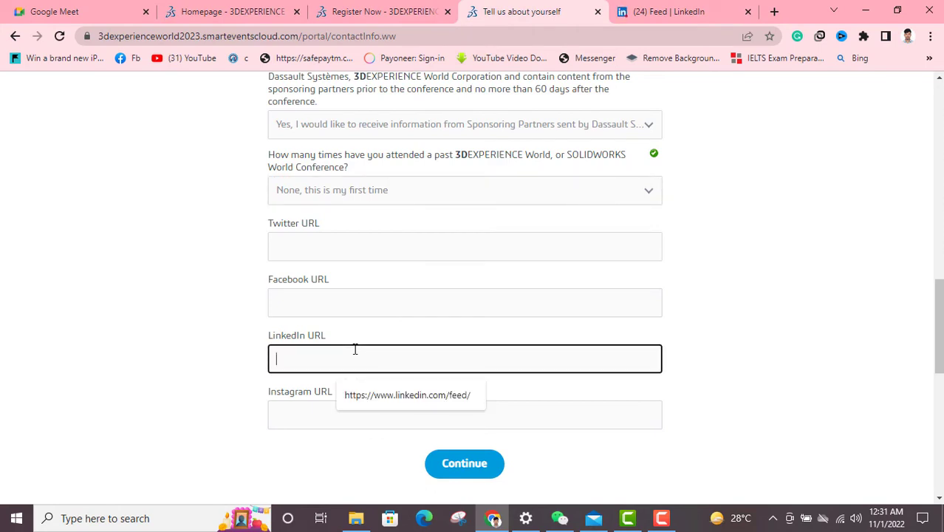
key("Down")
key("Return")
left_click(490, 467)
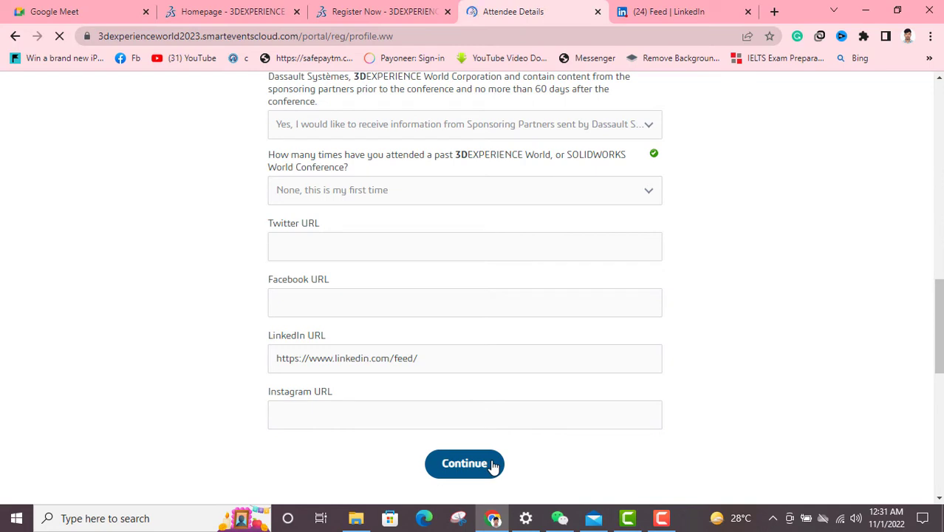
Step: Set relationship to Dassault Systèmes as Student and certified expert to No
scroll(438, 241, "down", 2)
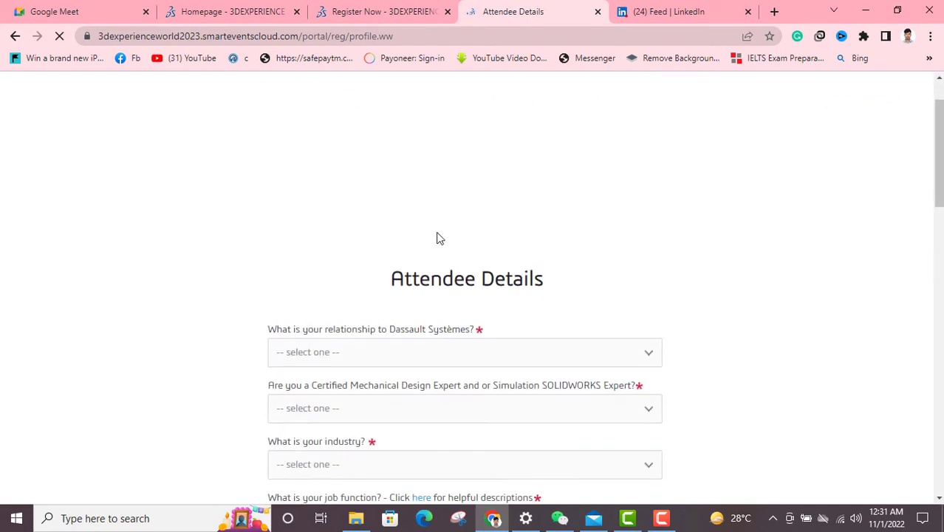
scroll(440, 244, "down", 1)
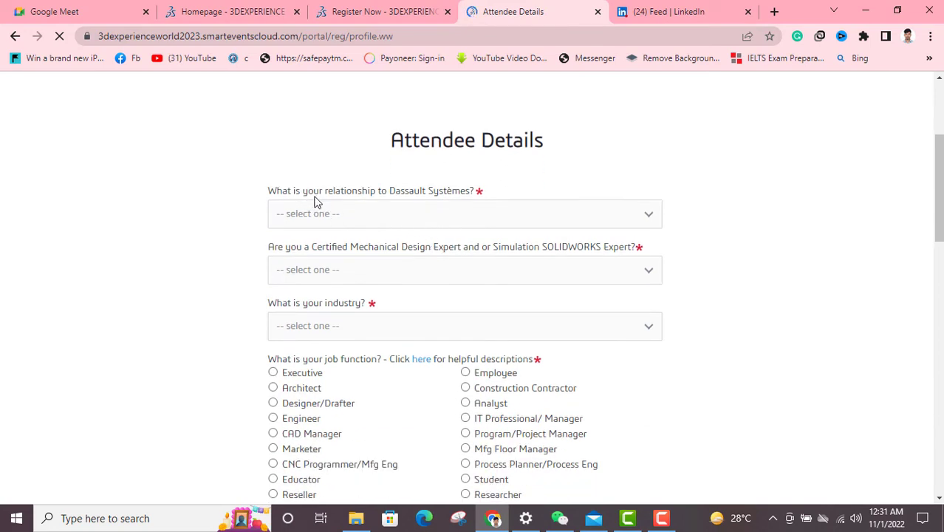
left_click(479, 215)
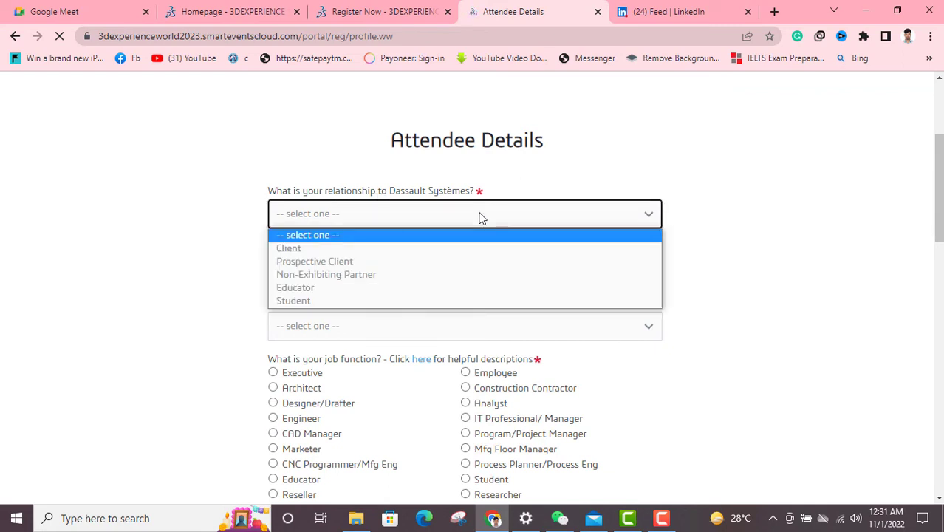
left_click(329, 302)
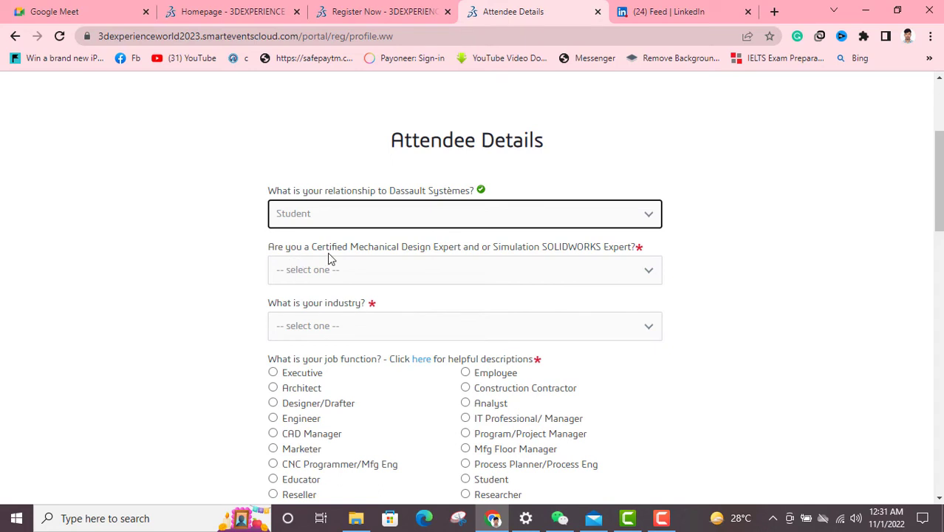
left_click(550, 272)
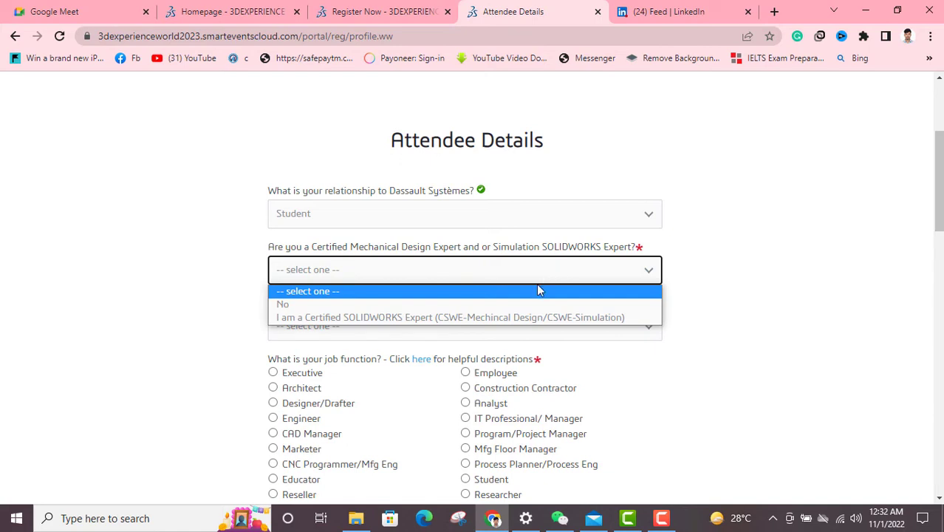
left_click(528, 303)
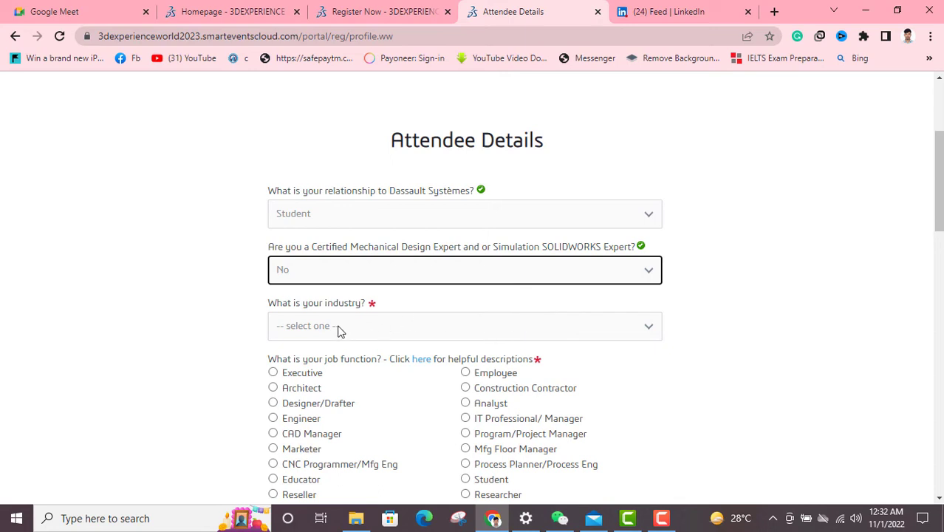
Step: Set industry to Business Services and job function to Student
left_click(601, 331)
scroll(517, 333, "down", 2)
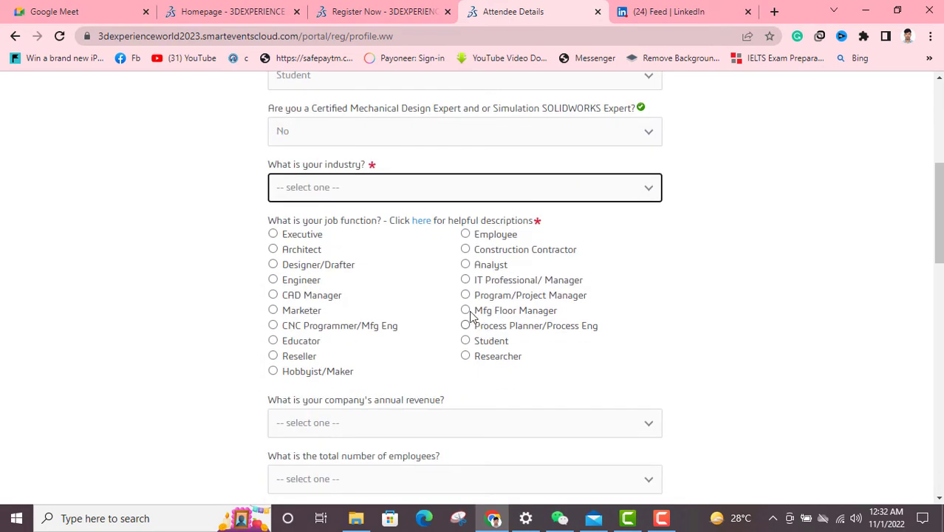
left_click(416, 189)
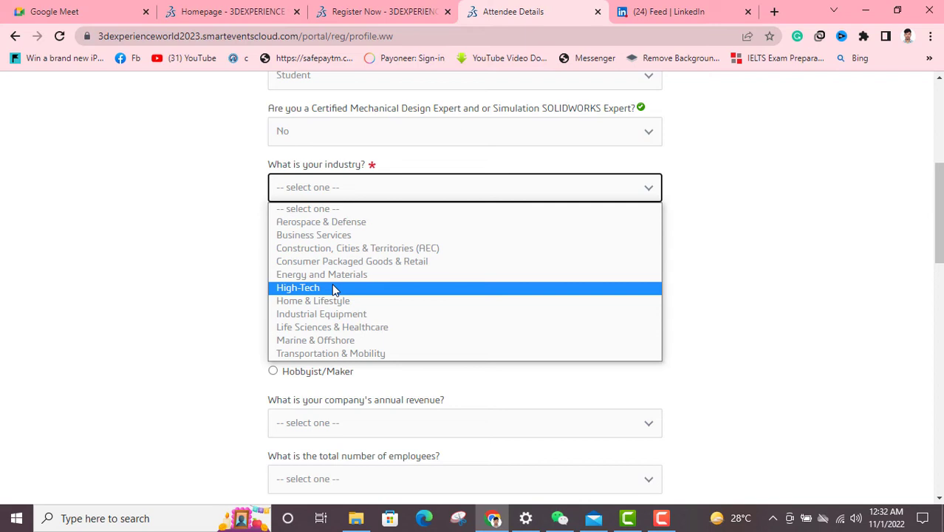
left_click(337, 239)
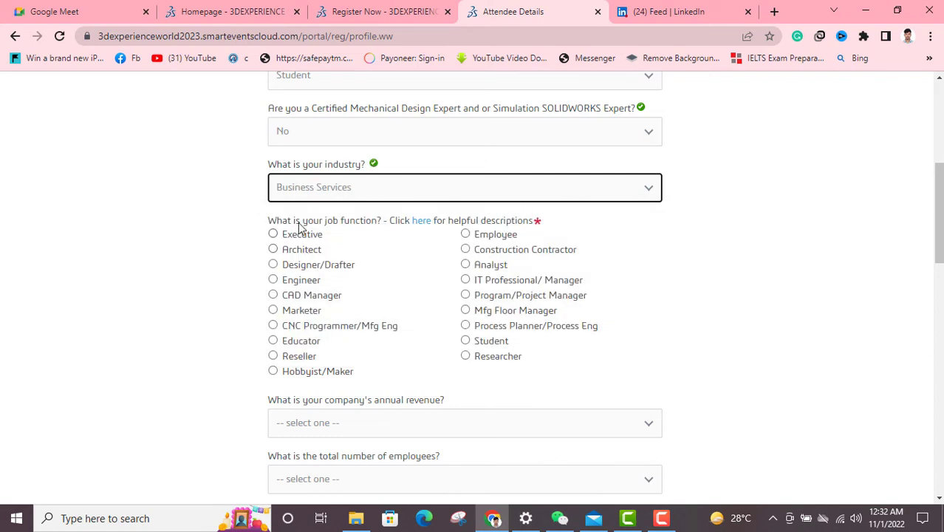
scroll(465, 279, "down", 1)
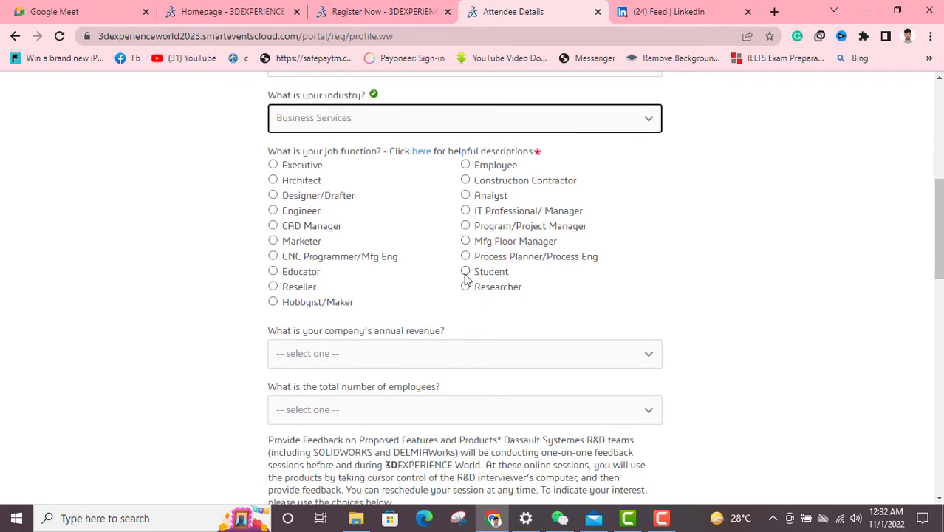
left_click(465, 273)
scroll(552, 267, "down", 1)
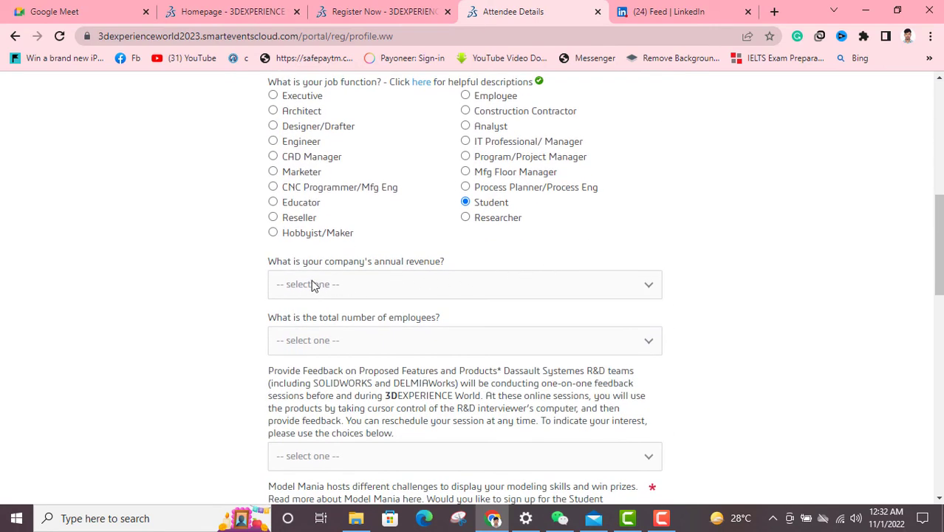
Step: Set annual revenue and employees to N/A, and agree to R&D feedback contact
left_click(495, 284)
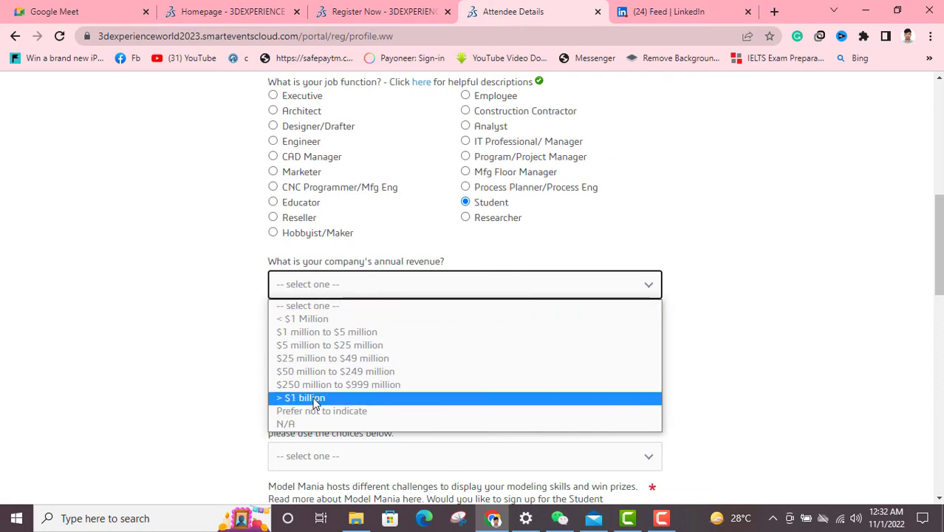
left_click(285, 423)
scroll(431, 292, "down", 1)
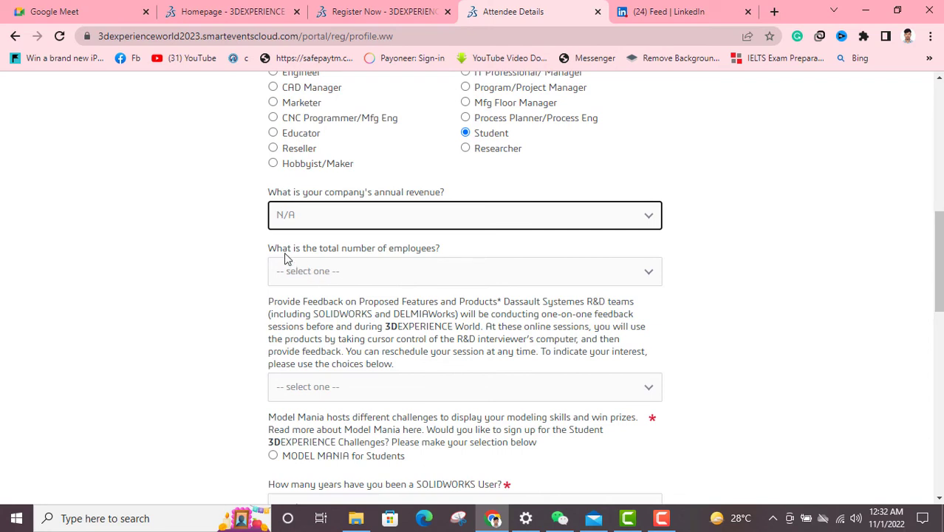
left_click(417, 275)
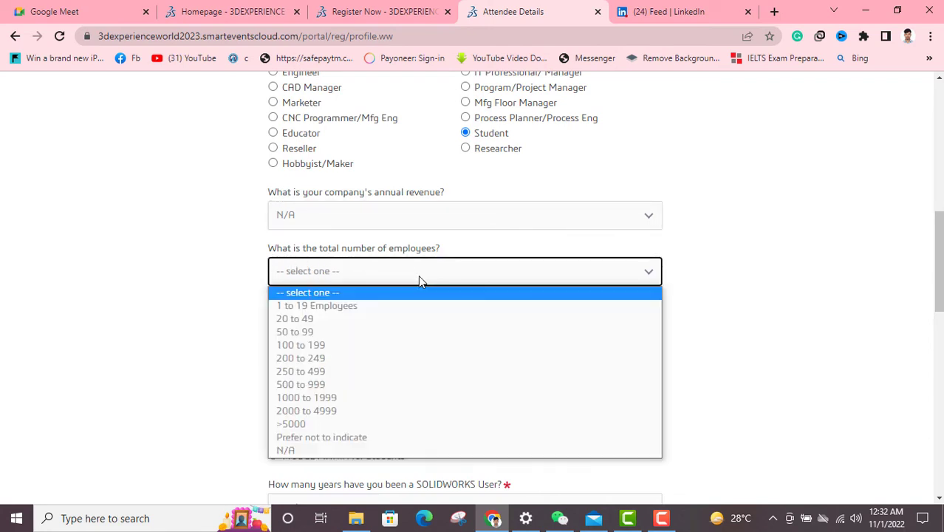
left_click(312, 452)
scroll(329, 420, "down", 1)
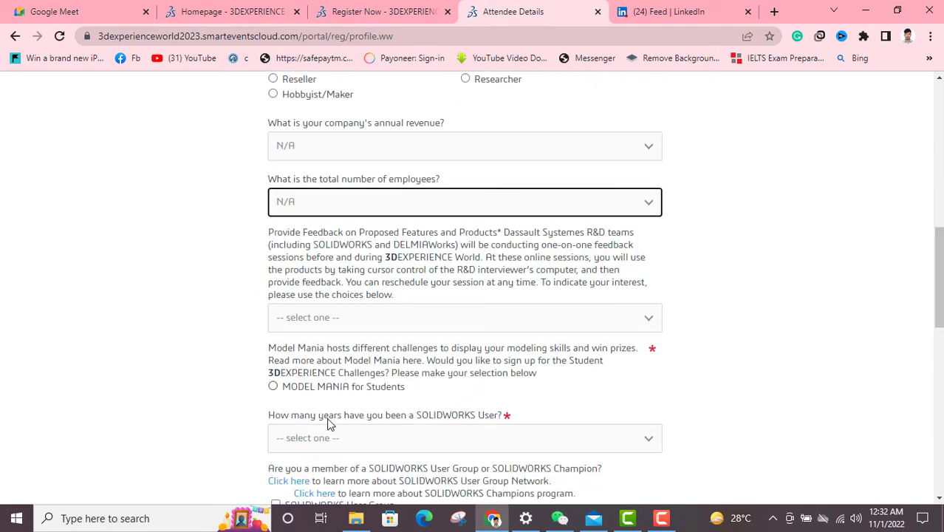
scroll(330, 422, "down", 1)
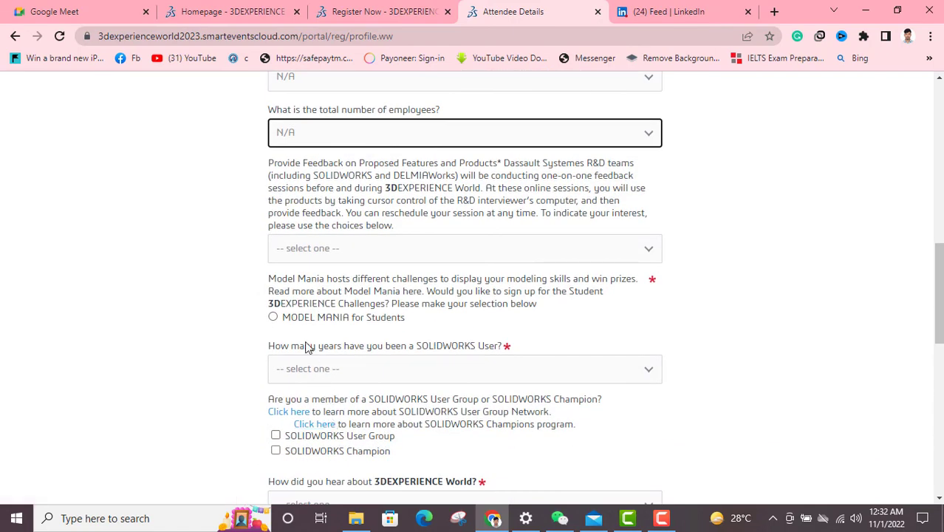
left_click(418, 251)
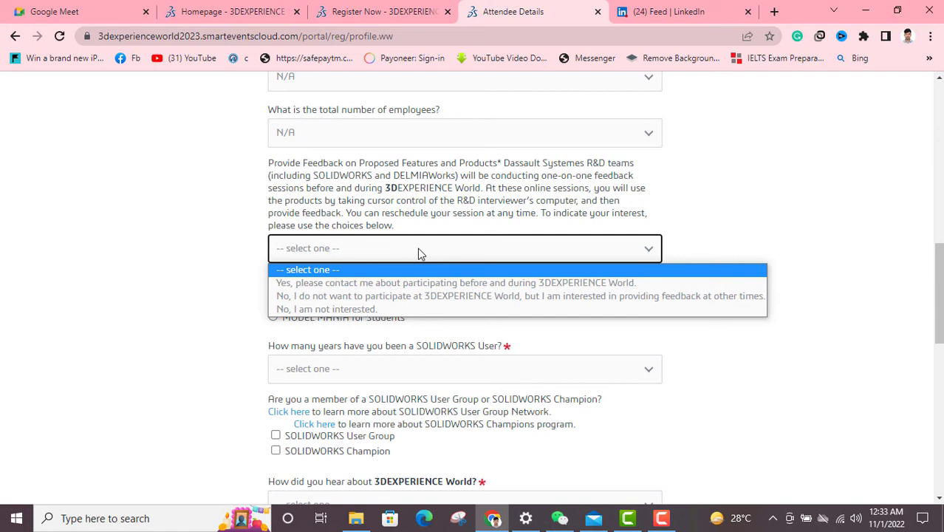
left_click(385, 283)
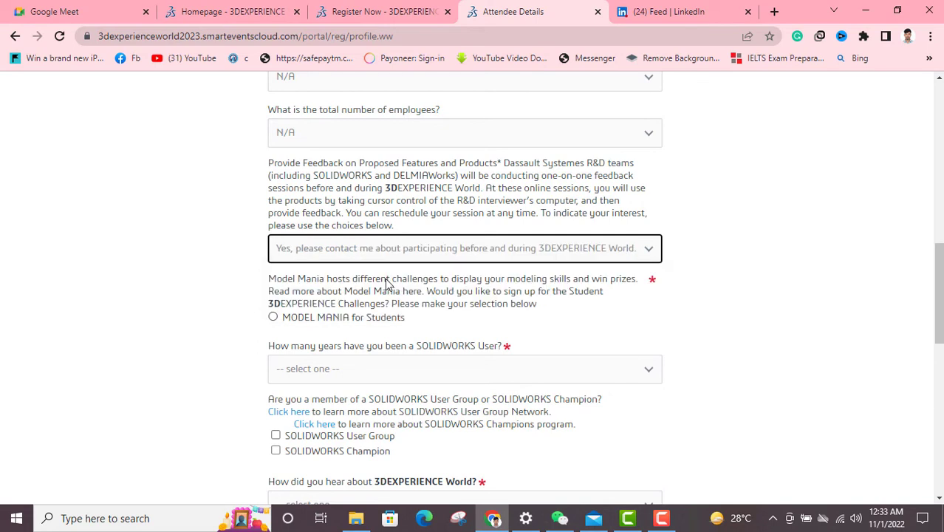
scroll(384, 284, "down", 2)
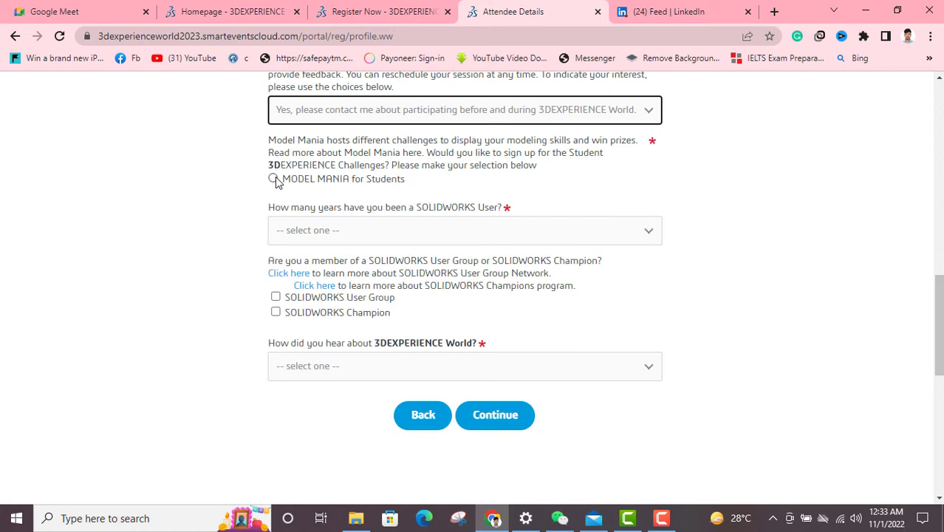
Step: Sign up for MODEL MANIA for Students with 1 year of SOLIDWORKS use
left_click(273, 180)
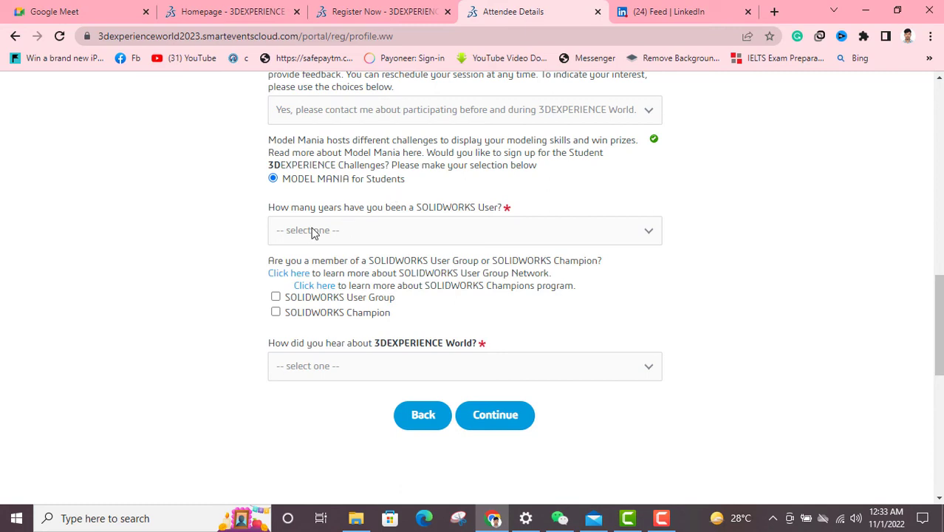
left_click(424, 234)
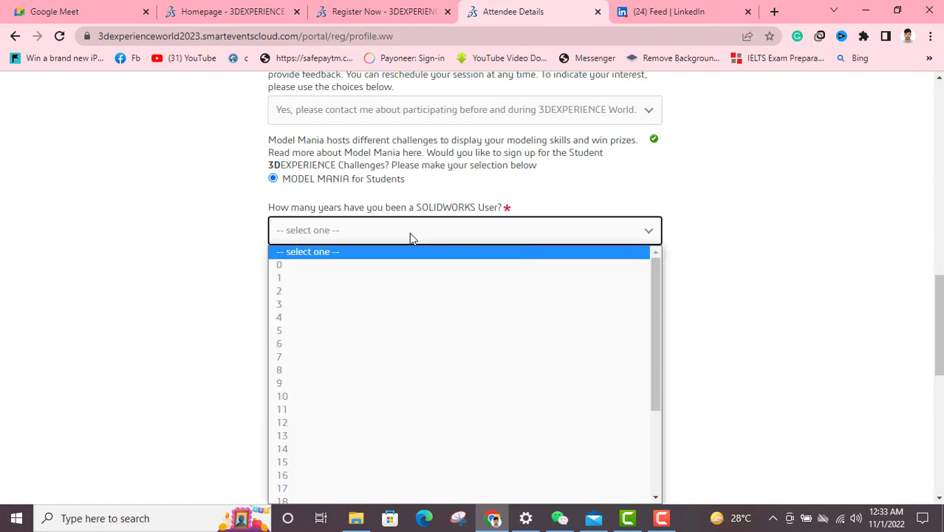
left_click(349, 277)
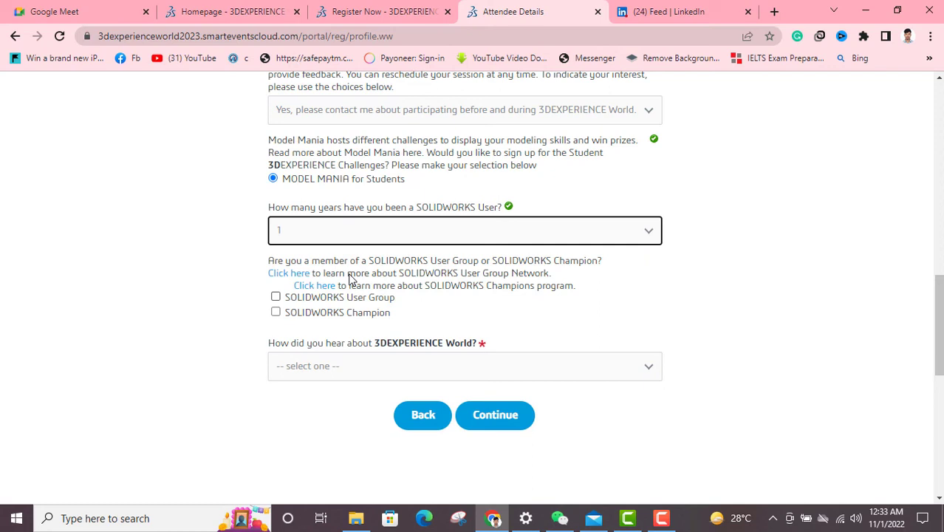
Step: Answer Friend/Colleague for how you heard about the event and submit the details
left_click(431, 367)
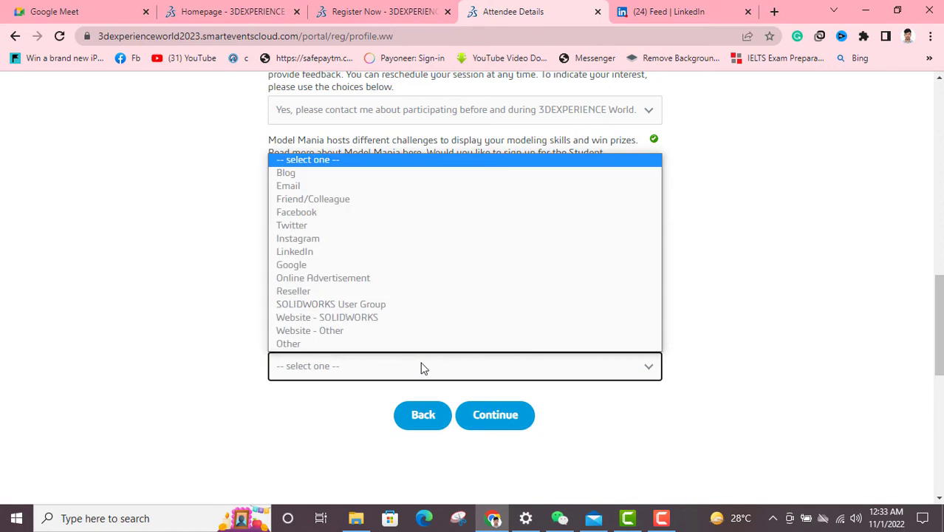
left_click(305, 373)
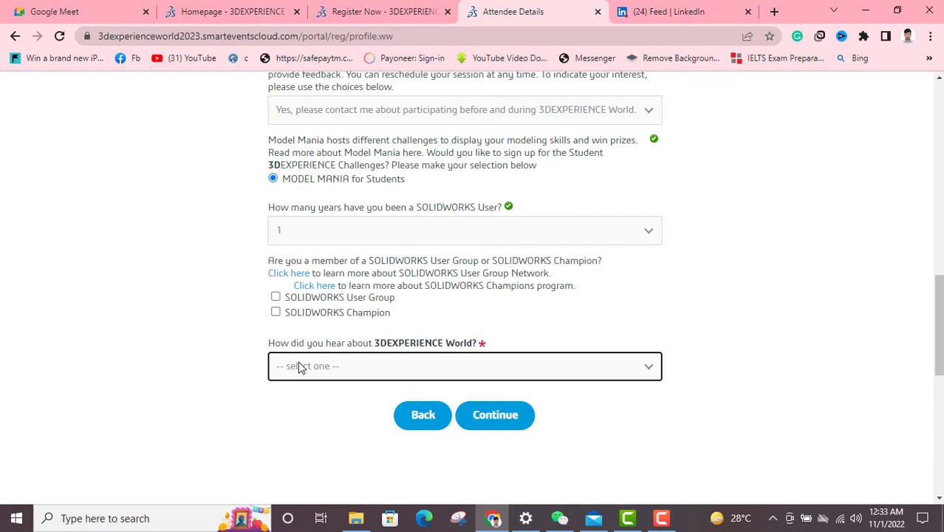
left_click(300, 366)
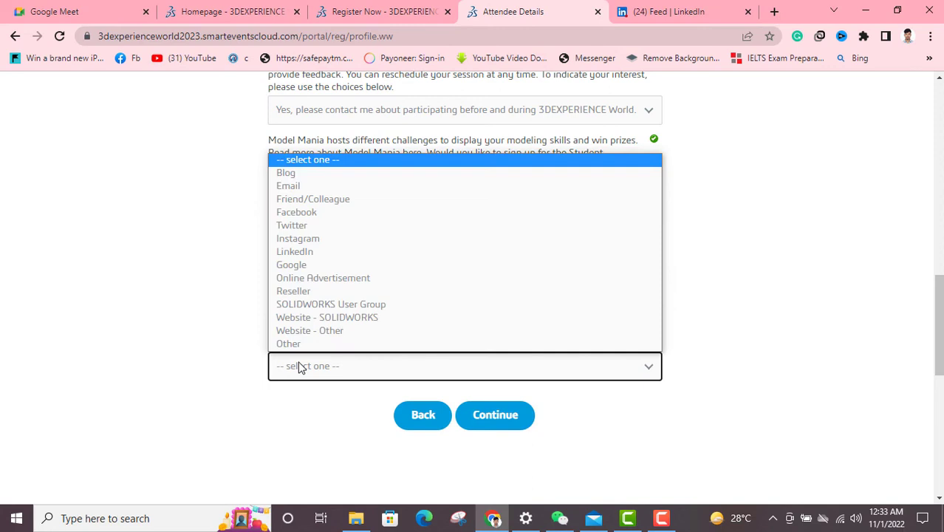
left_click(307, 199)
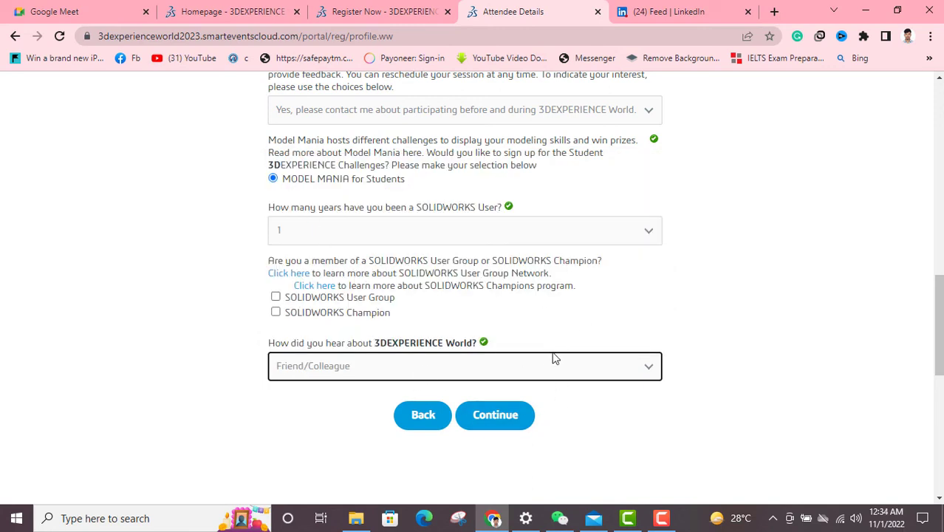
left_click(496, 418)
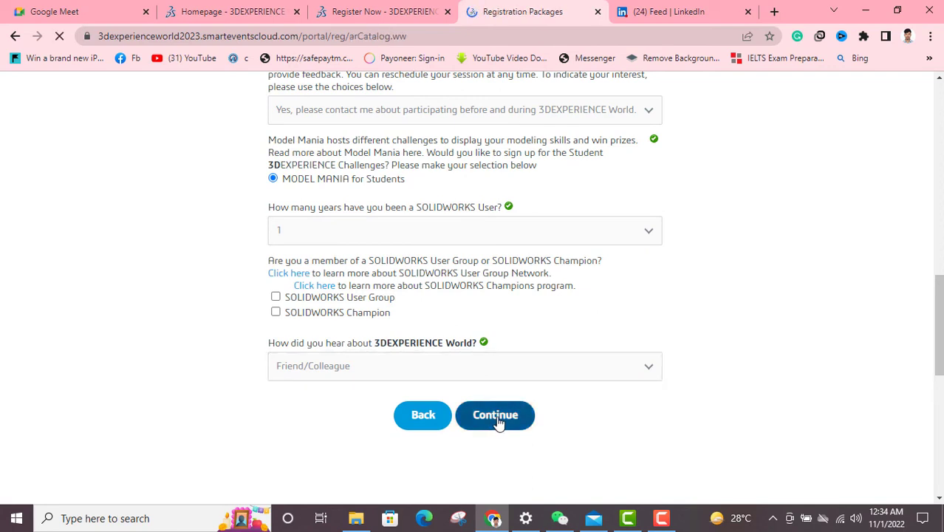
Step: Tick the free Virtual Package and continue to Registration Confirmed
scroll(483, 398, "down", 2)
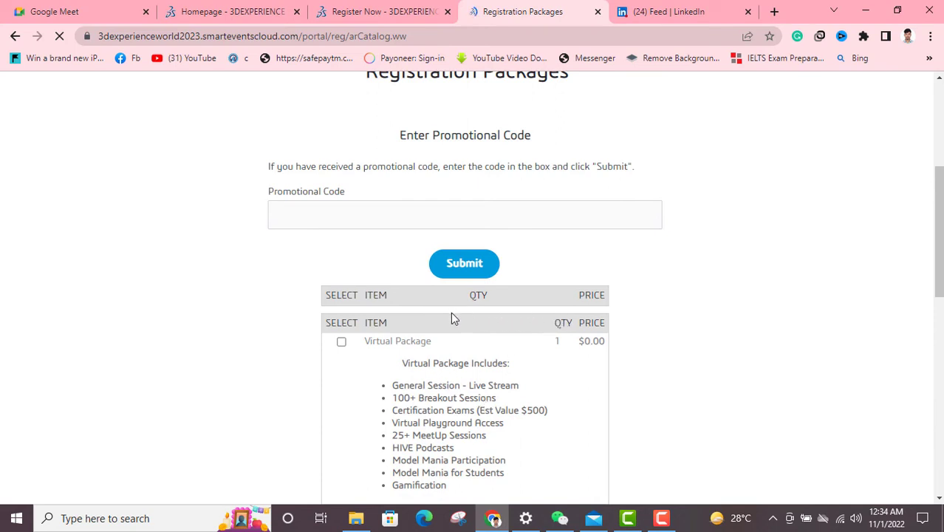
scroll(440, 319, "down", 1)
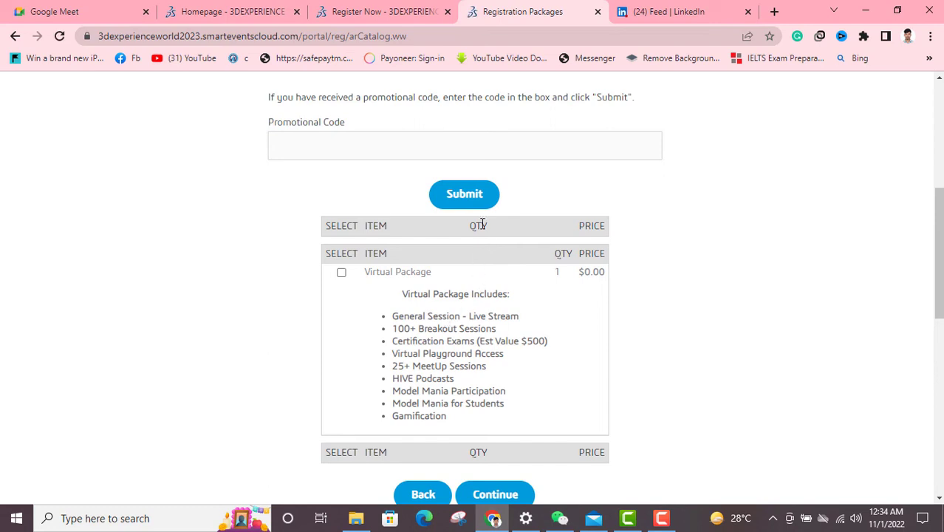
scroll(547, 180, "down", 1)
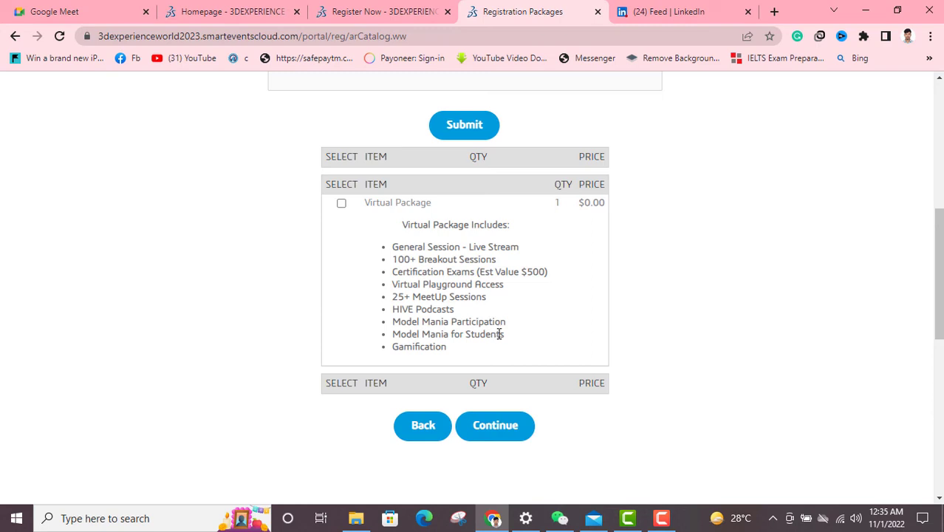
scroll(502, 333, "down", 1)
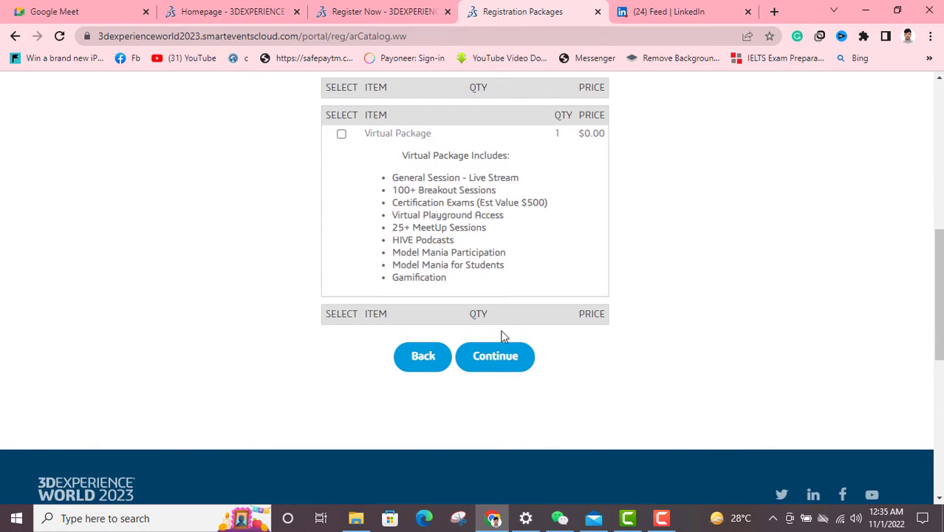
scroll(502, 333, "up", 2)
left_click(341, 273)
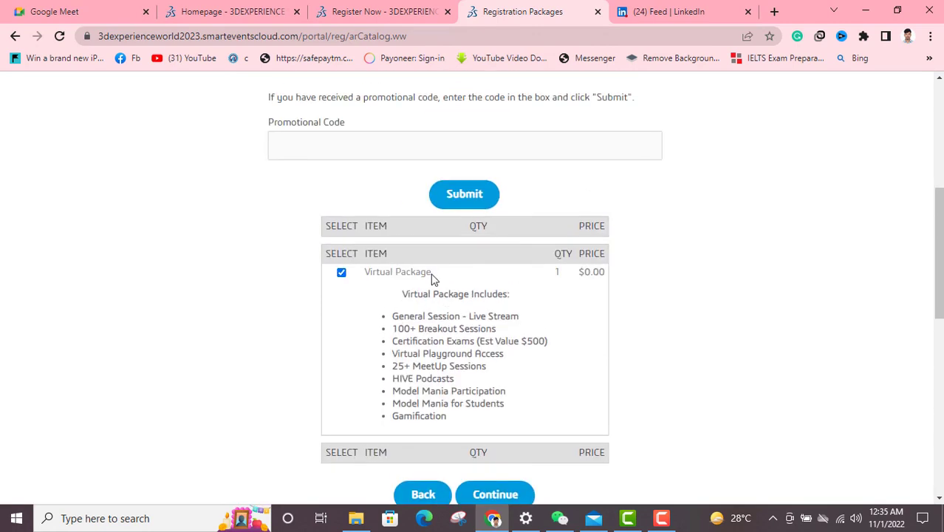
scroll(458, 296, "down", 3)
left_click(496, 302)
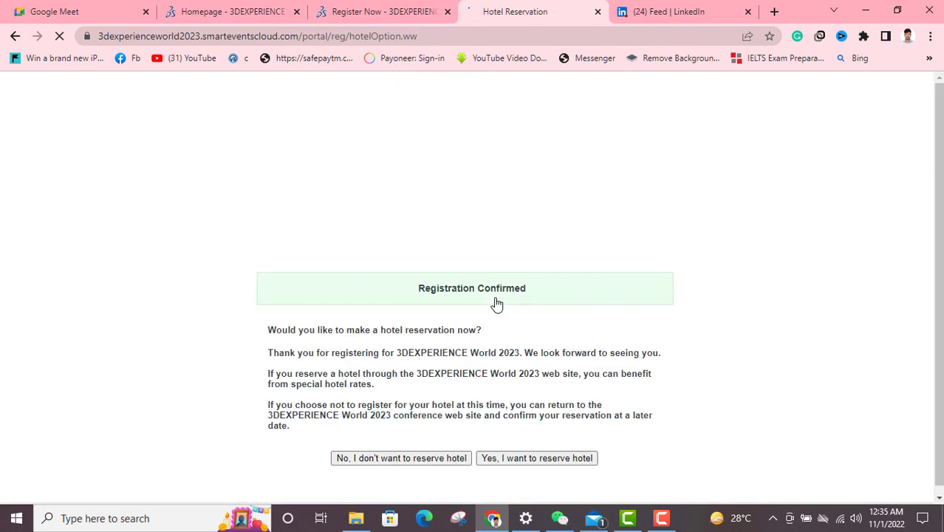
Step: Choose 'No, I don't want to reserve hotel' on the confirmation page
scroll(490, 299, "down", 4)
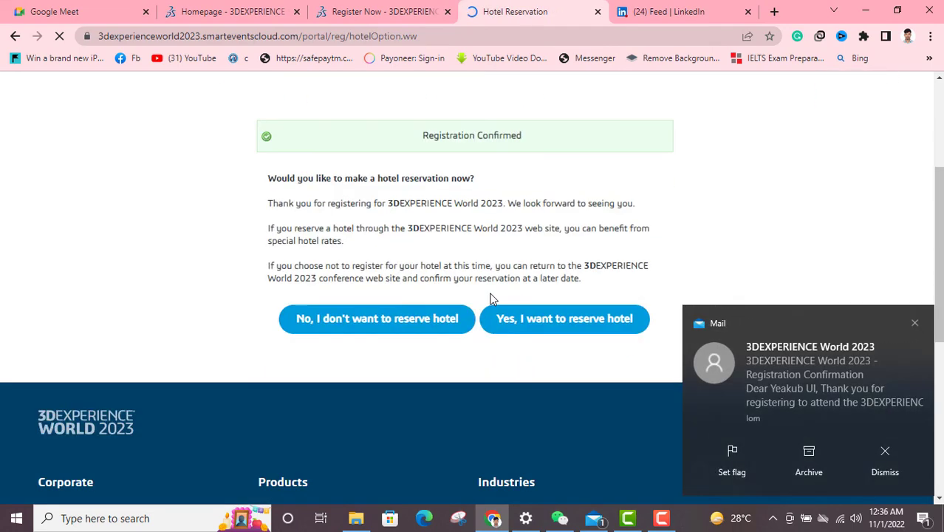
scroll(490, 299, "up", 2)
scroll(488, 299, "down", 2)
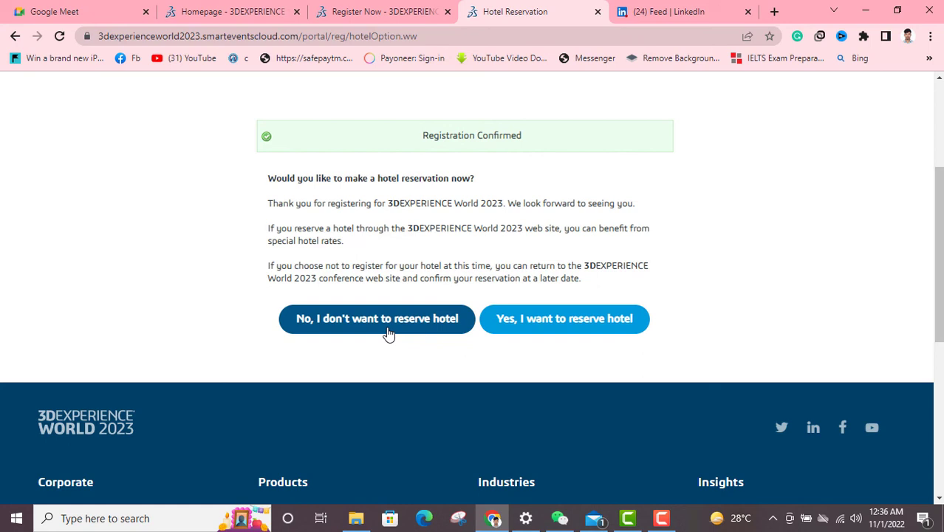
left_click(388, 334)
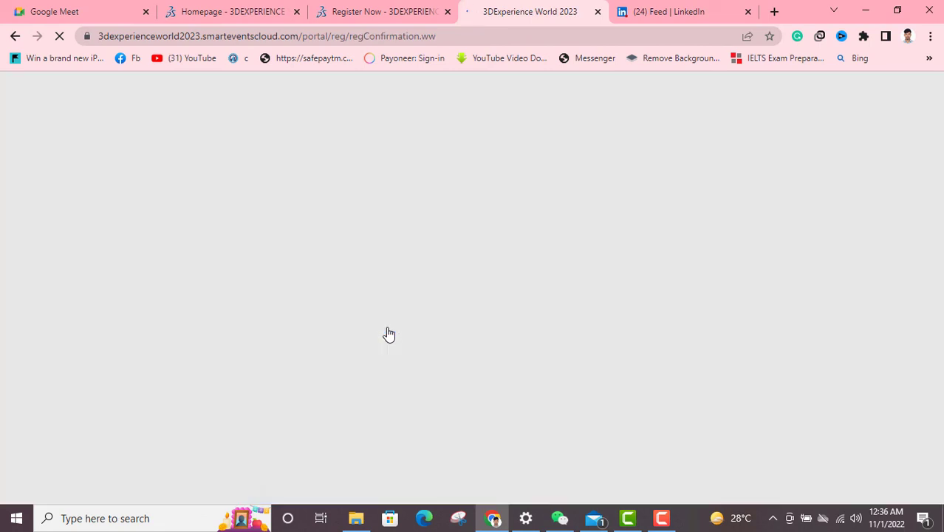
Step: Review the $0.00 Virtual Package confirmation, then open Windows Mail from the taskbar
scroll(389, 334, "down", 1)
scroll(389, 334, "down", 1)
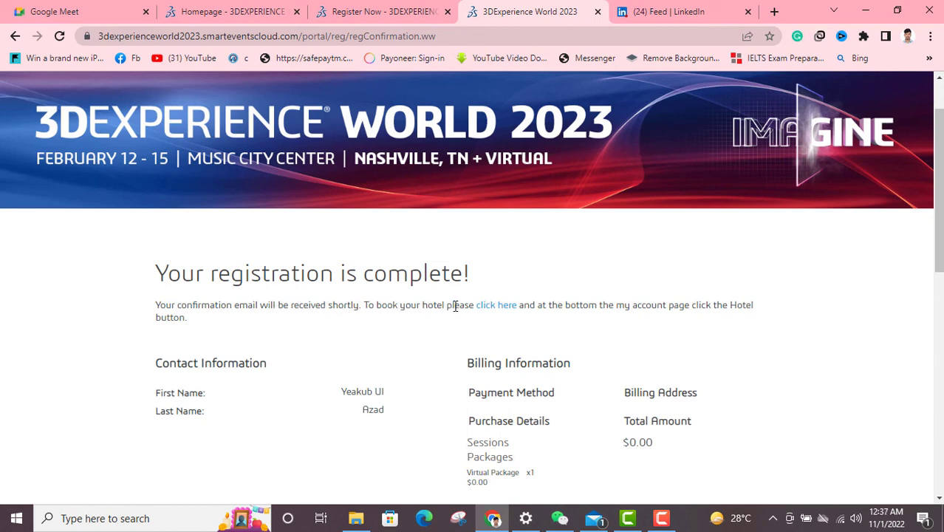
scroll(566, 304, "down", 3)
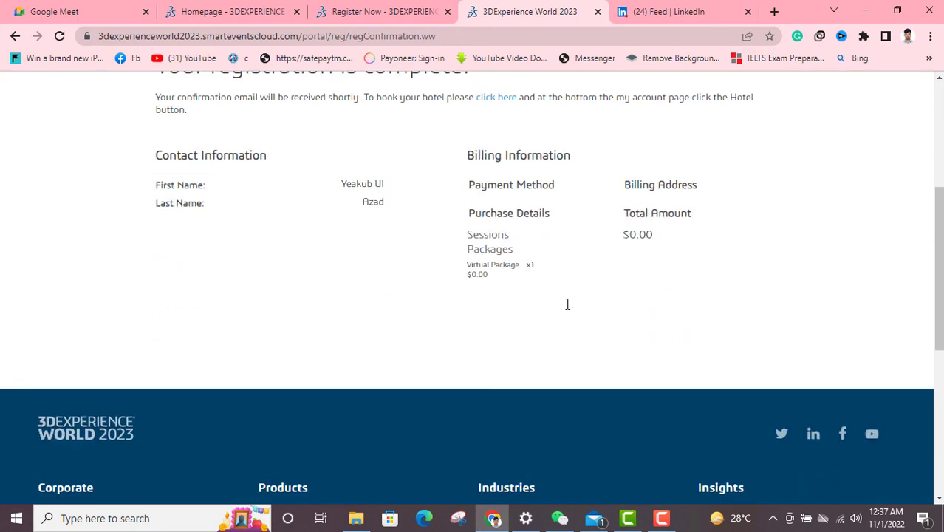
scroll(566, 303, "down", 2)
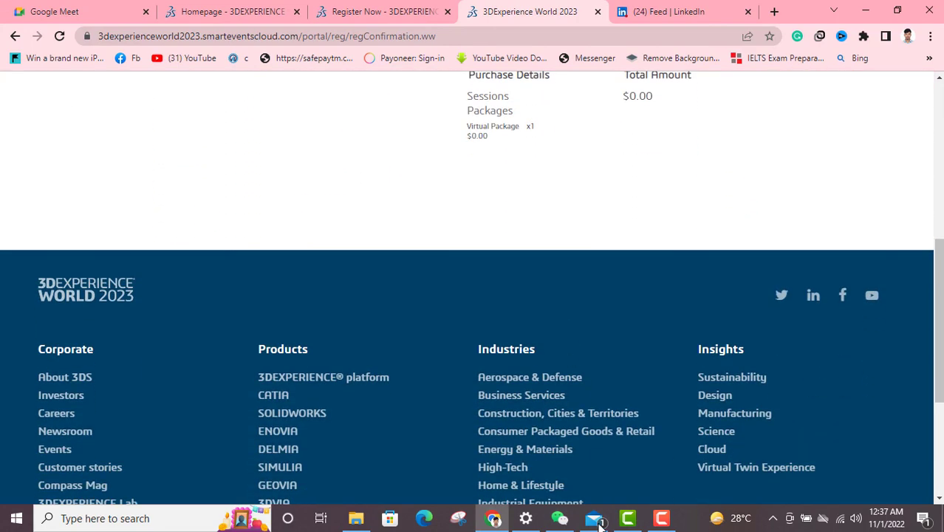
left_click(599, 523)
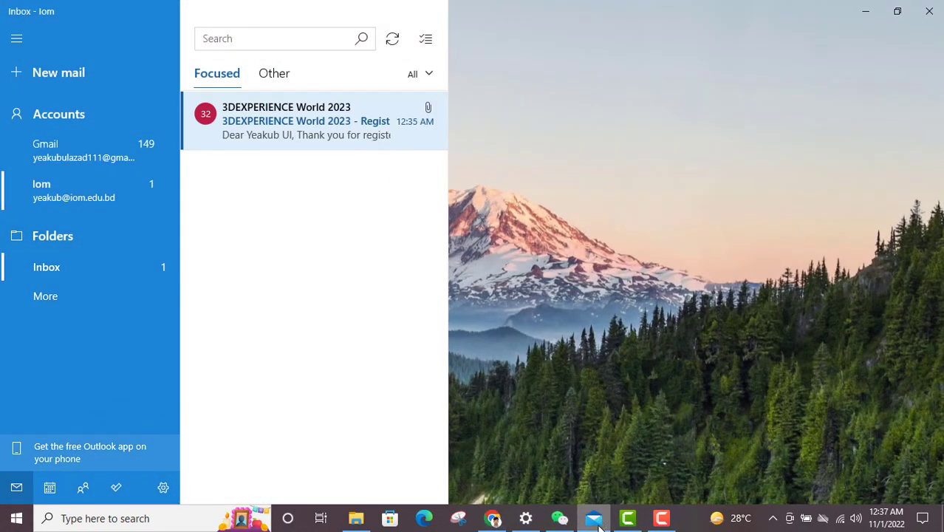
Step: Open the 3DEXPERIENCE World 2023 Registration Confirmation email, then download and open confirmationEmail.pdf
left_click(336, 99)
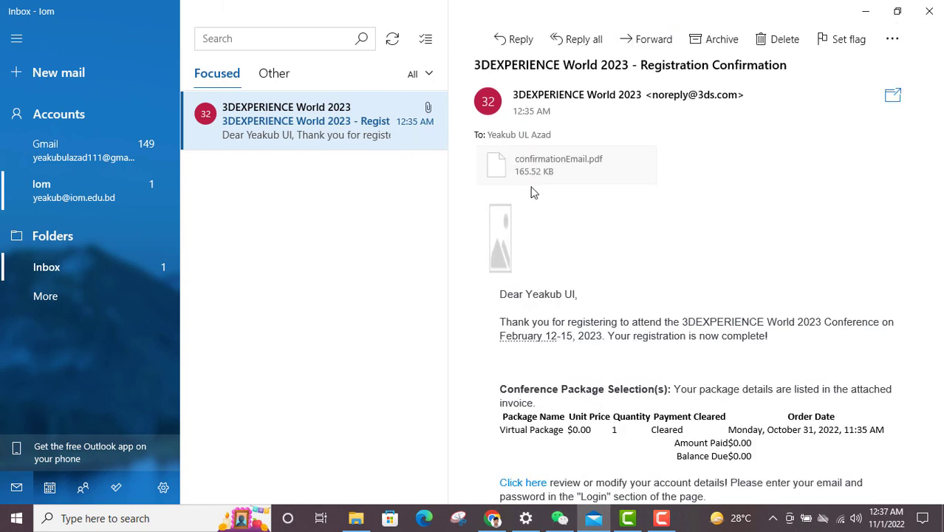
left_click(554, 182)
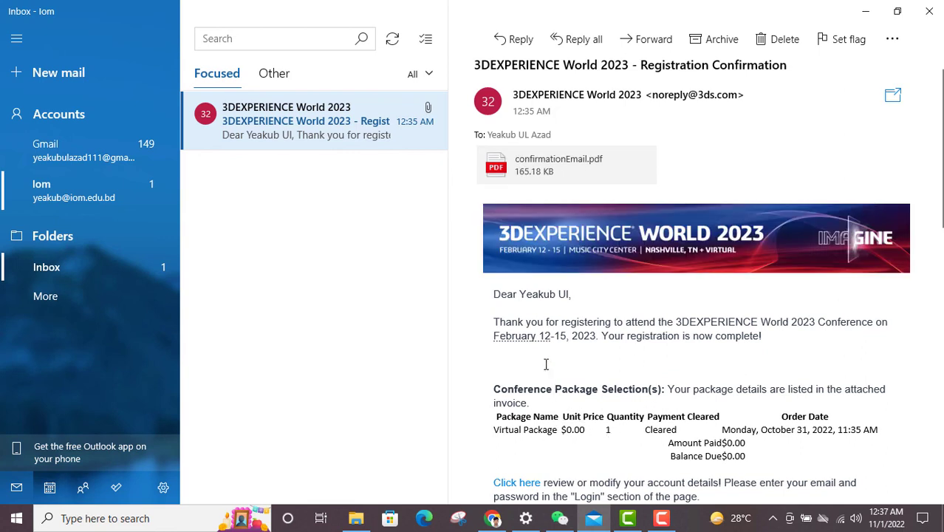
left_click(530, 170)
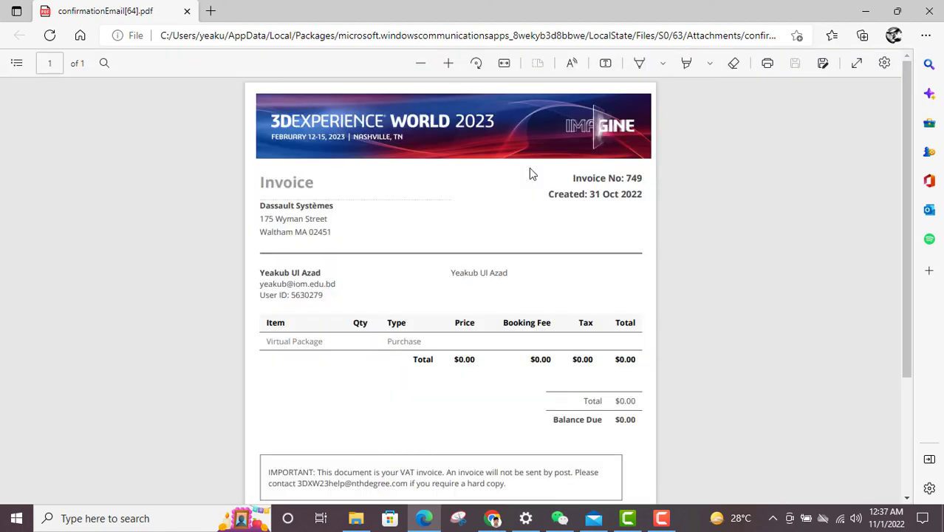
Step: Scroll through the invoice to check the Virtual Package's $0.00 total and balance due, then leave Edge
scroll(528, 173, "down", 3)
scroll(529, 174, "down", 1)
scroll(529, 173, "up", 2)
scroll(529, 173, "up", 2)
left_click(661, 524)
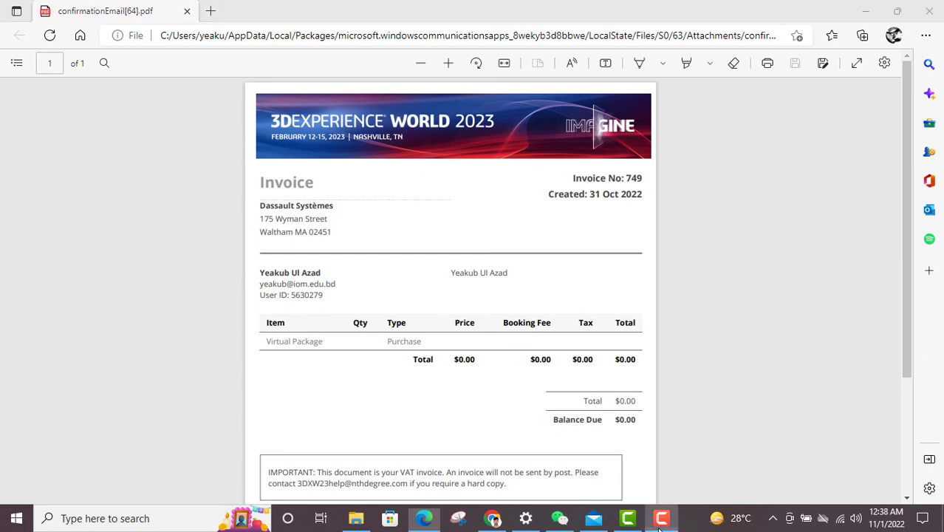